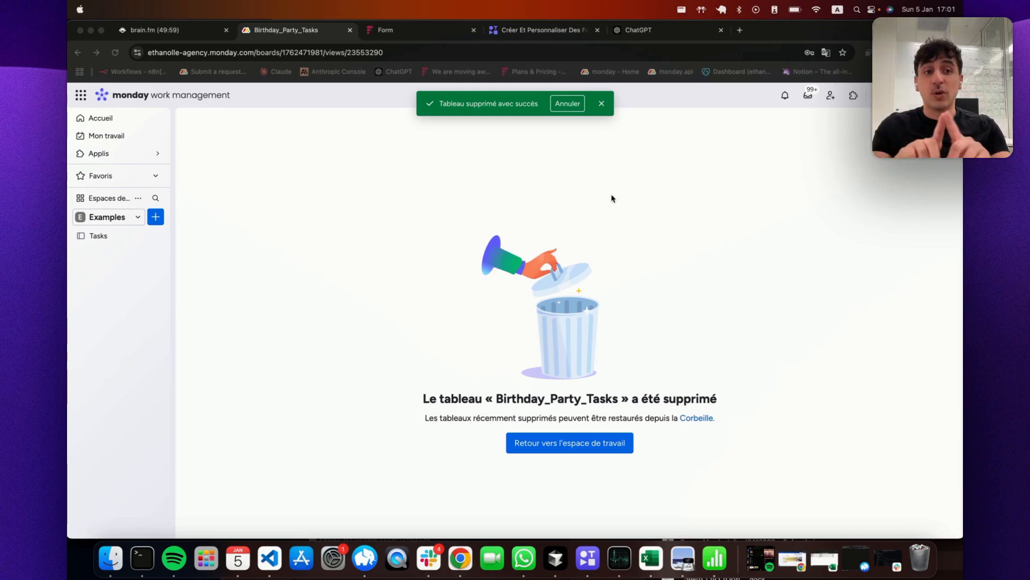
# Switch to the ChatGPT conversation and review the birthday party task list with its task names, statuses and dates
pyautogui.click(651, 26)
pyautogui.scroll(4, 587, 341)
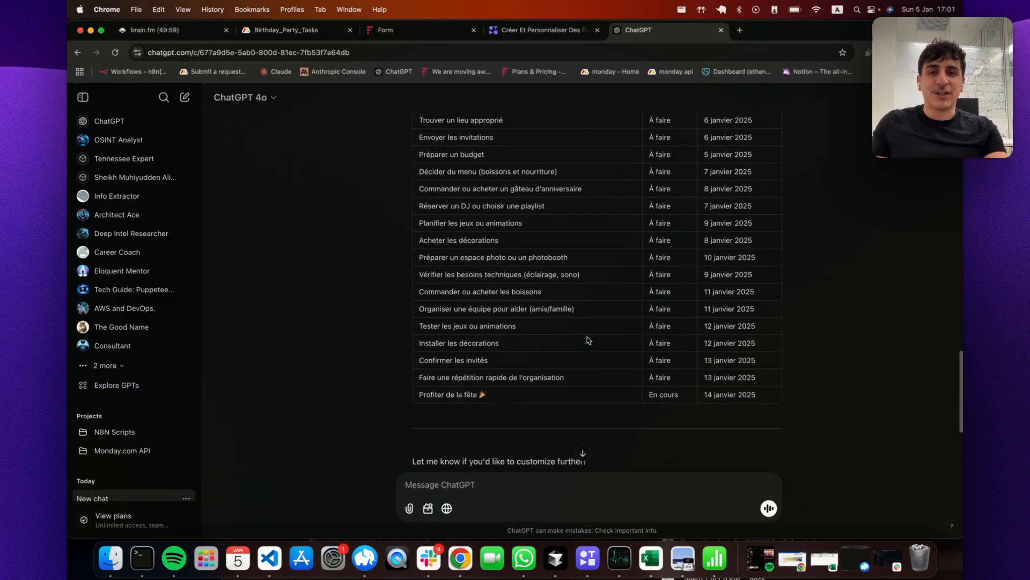
pyautogui.scroll(3, 590, 338)
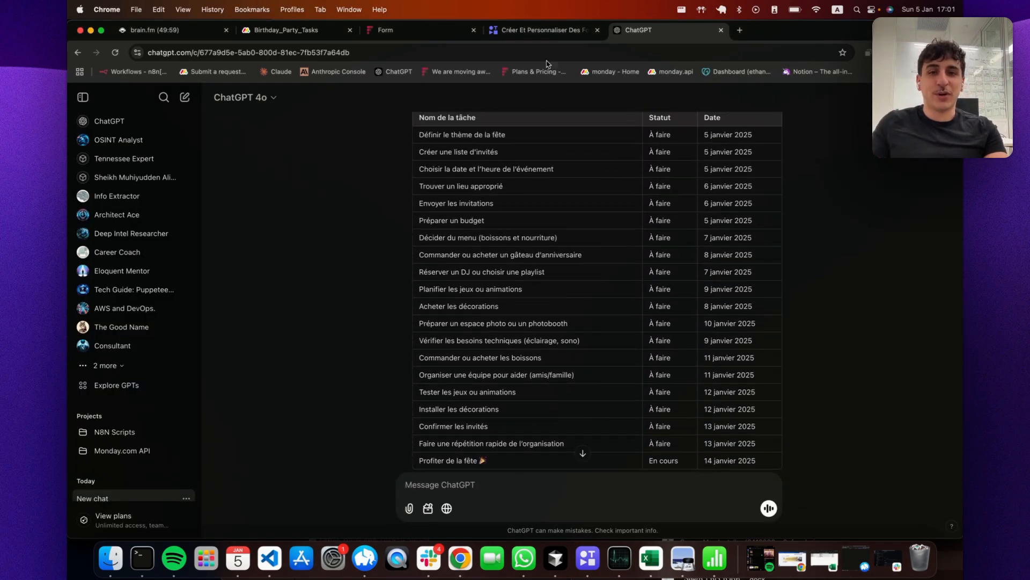
pyautogui.scroll(1, 560, 304)
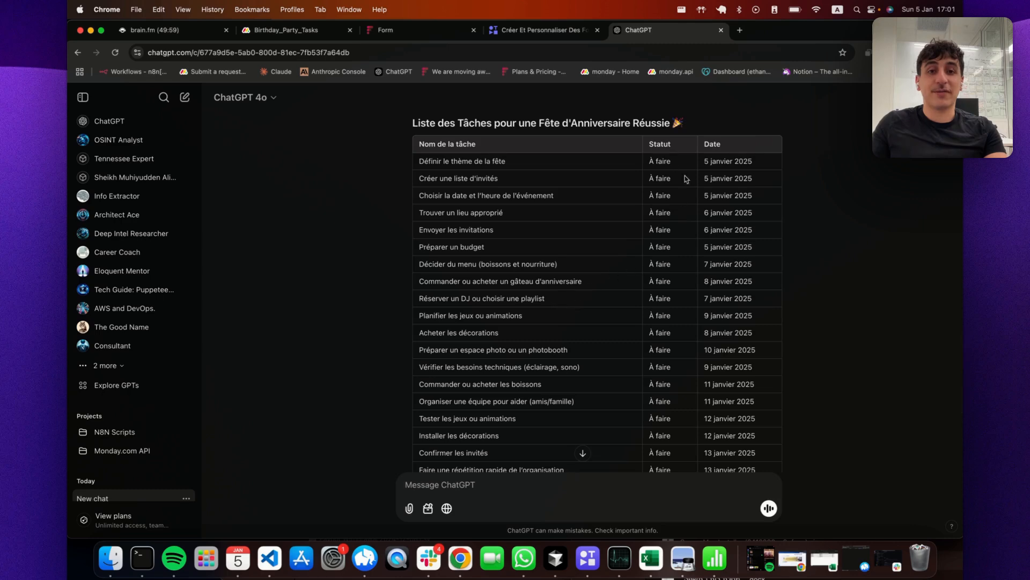
pyautogui.scroll(-2, 558, 323)
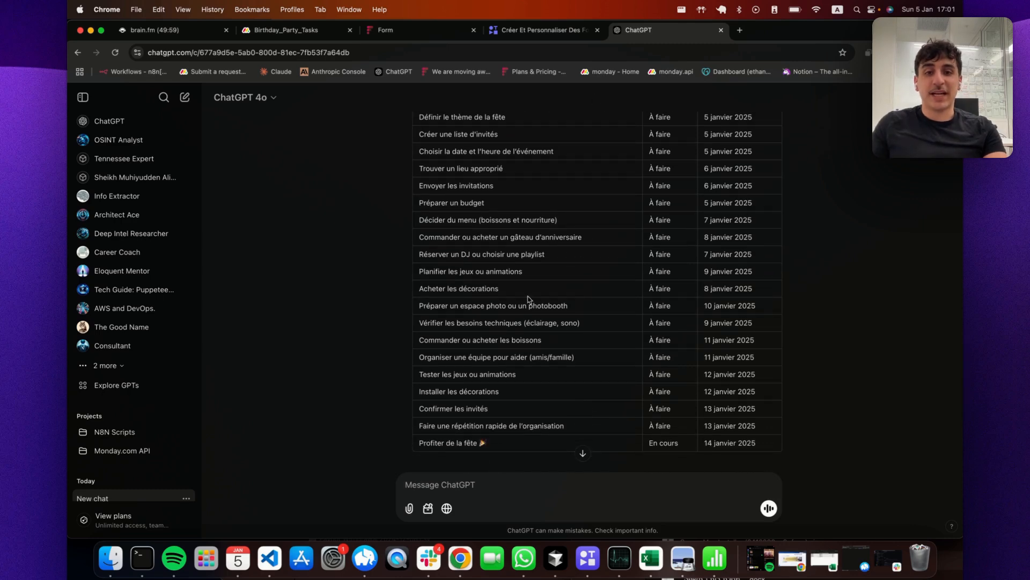
pyautogui.scroll(-5, 530, 299)
# Return to monday.com and import Birthday_Party_Tasks.csv into the Examples workspace as Excel / CSV data, continuing to the board customization
pyautogui.click(300, 33)
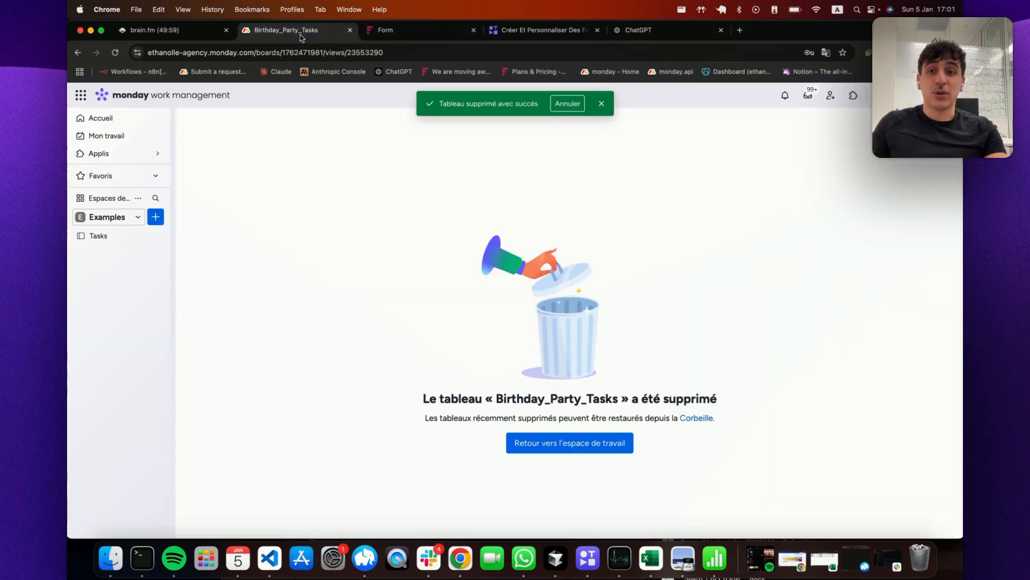
pyautogui.click(156, 218)
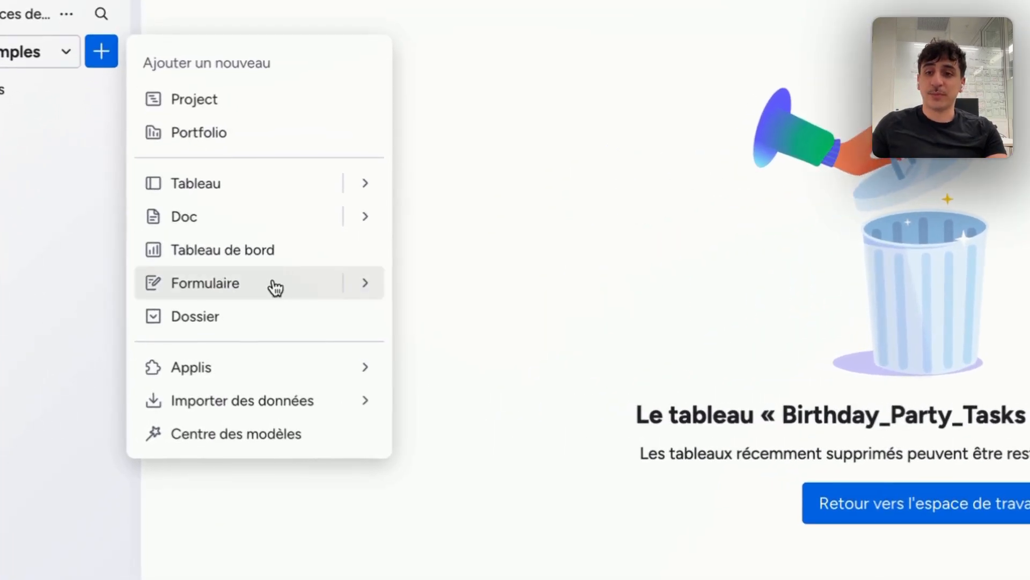
pyautogui.moveTo(267, 398)
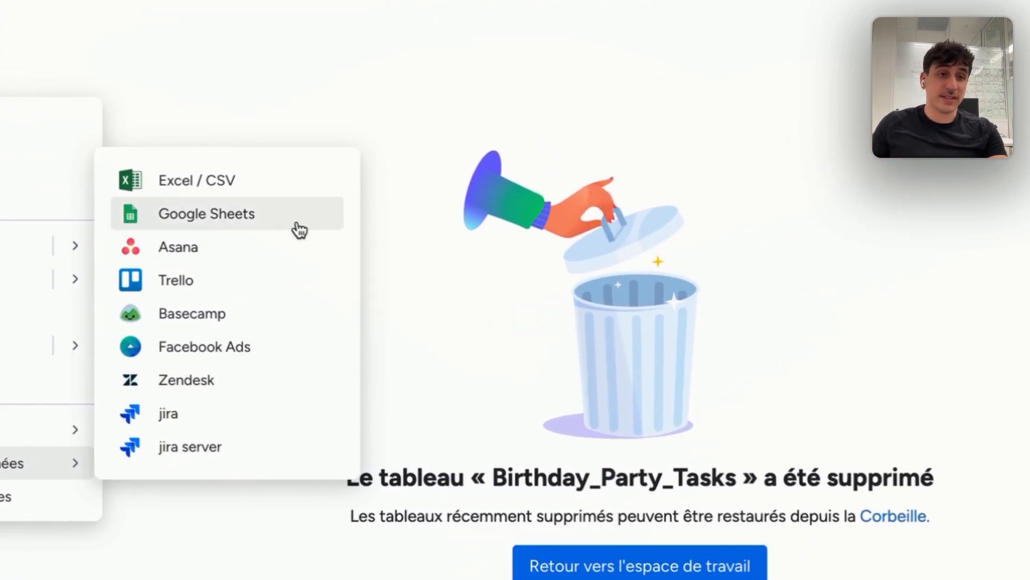
pyautogui.click(263, 181)
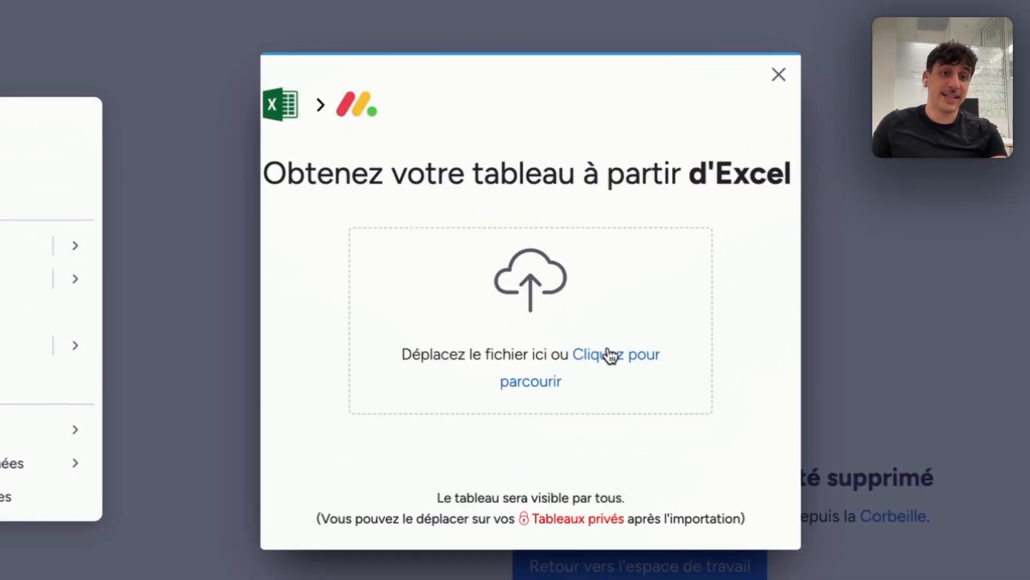
pyautogui.click(607, 356)
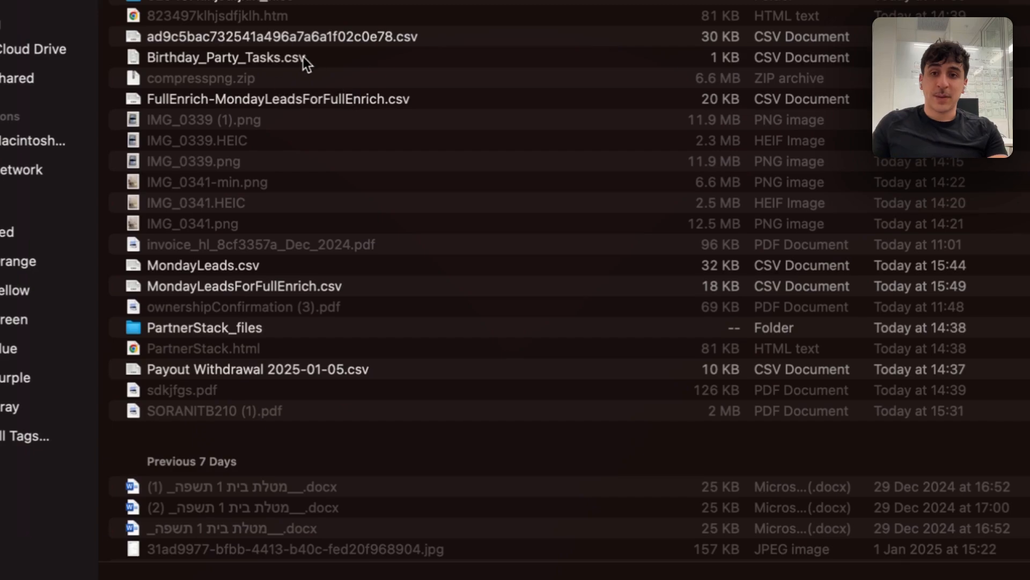
pyautogui.click(303, 58)
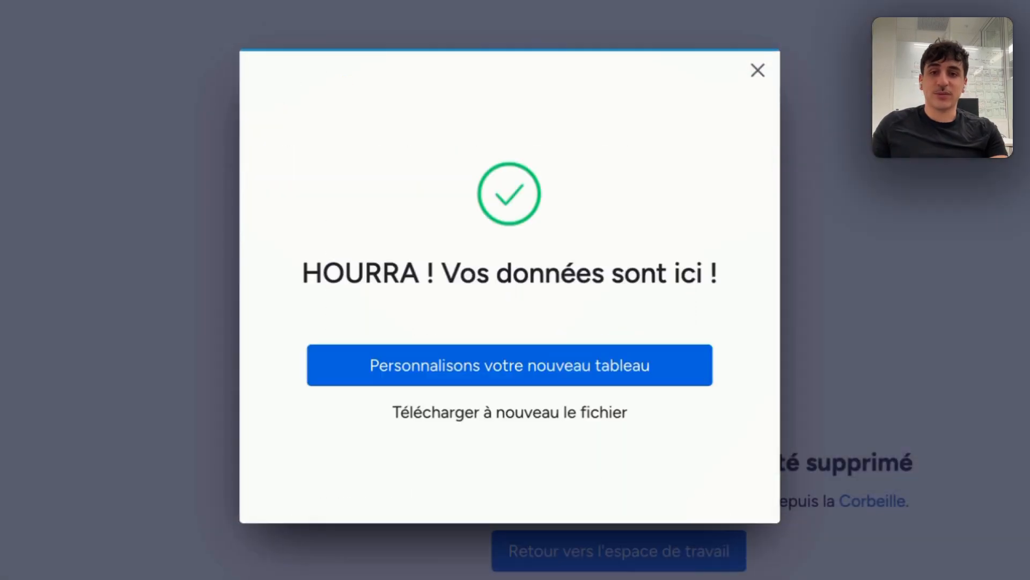
pyautogui.click(660, 379)
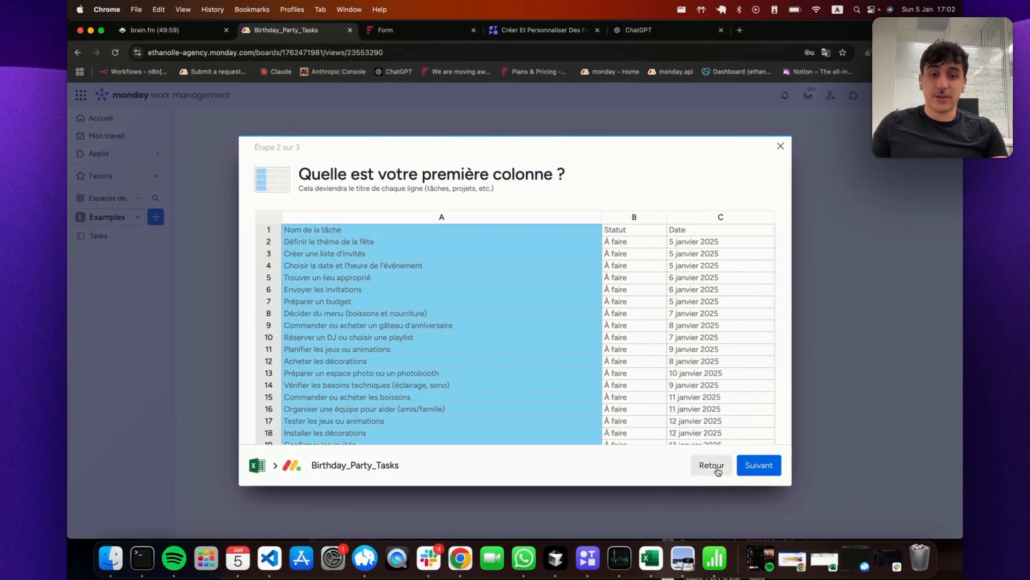
# Keep column A as the item titles, set the Statut column to Colonne Texte, and create the board
pyautogui.click(756, 470)
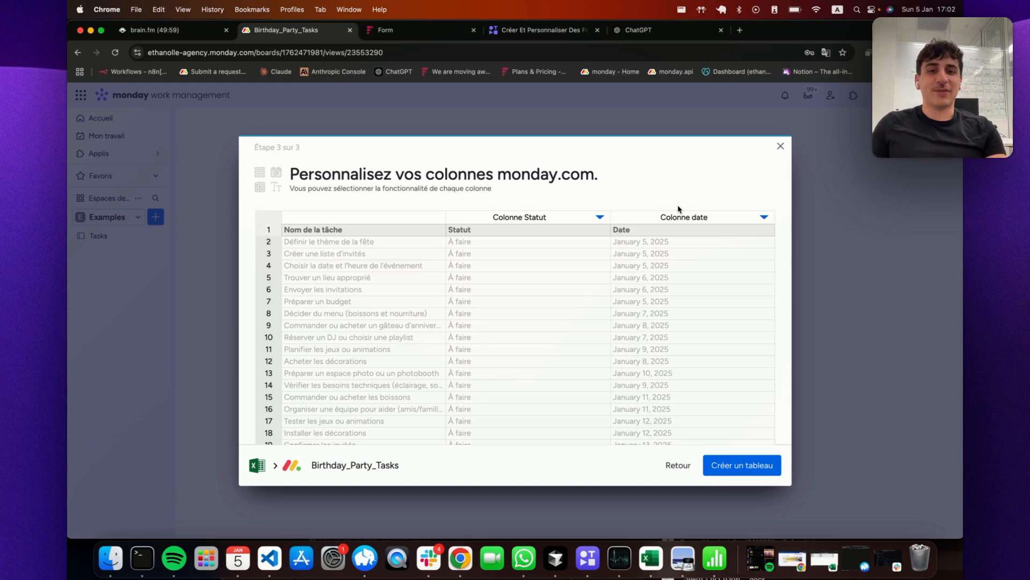
pyautogui.click(601, 219)
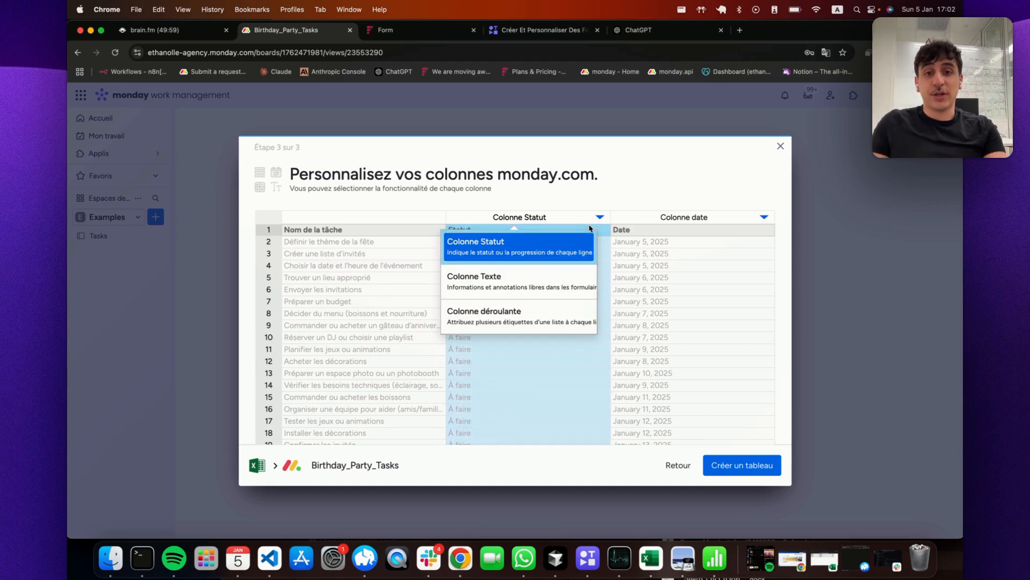
pyautogui.click(570, 255)
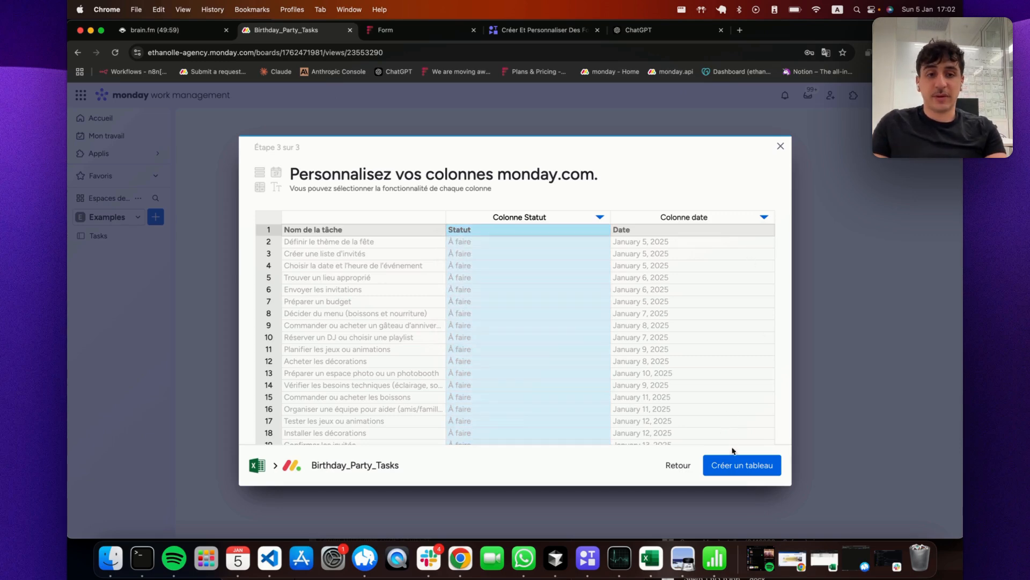
pyautogui.click(570, 221)
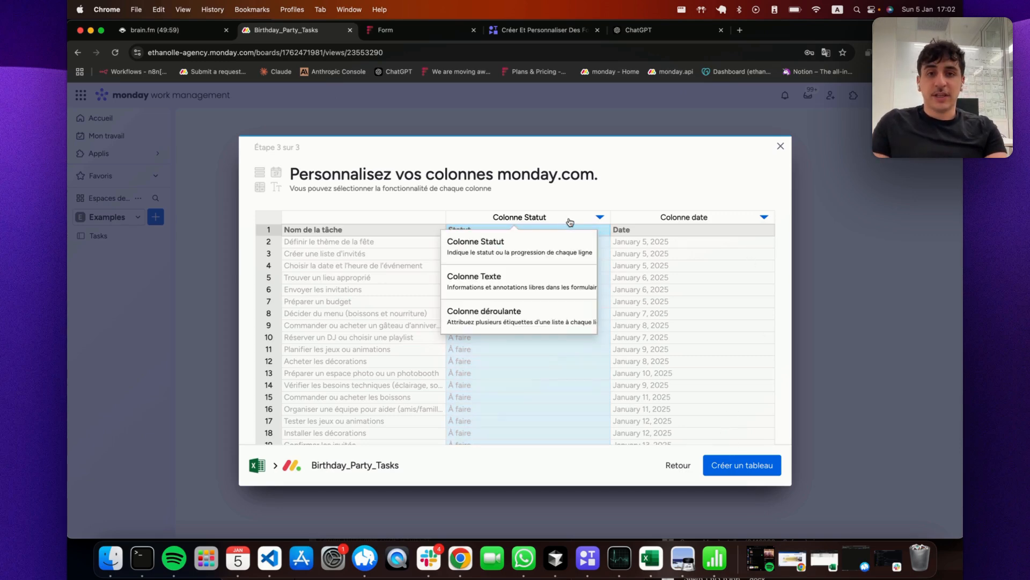
pyautogui.click(503, 283)
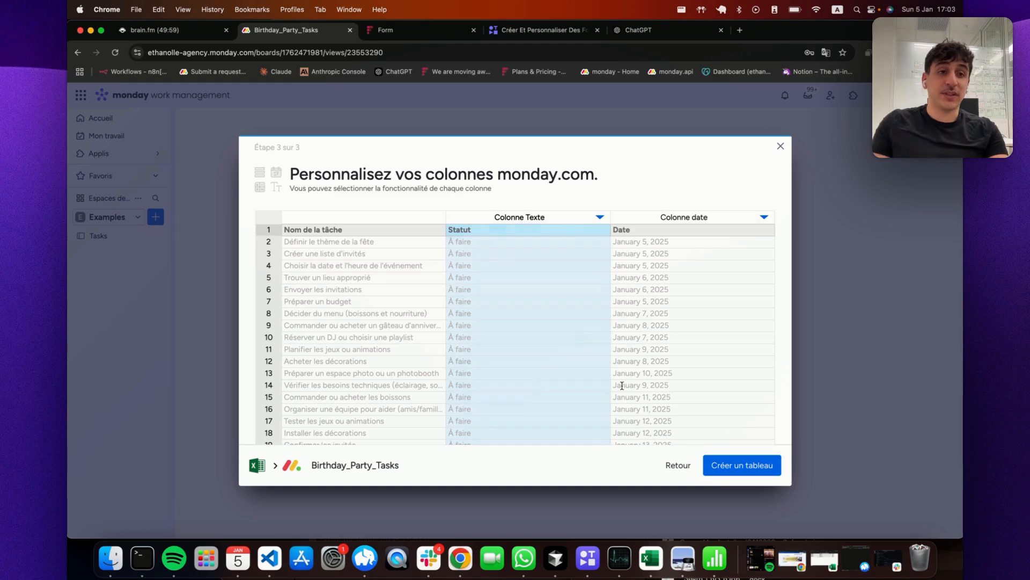
pyautogui.click(735, 463)
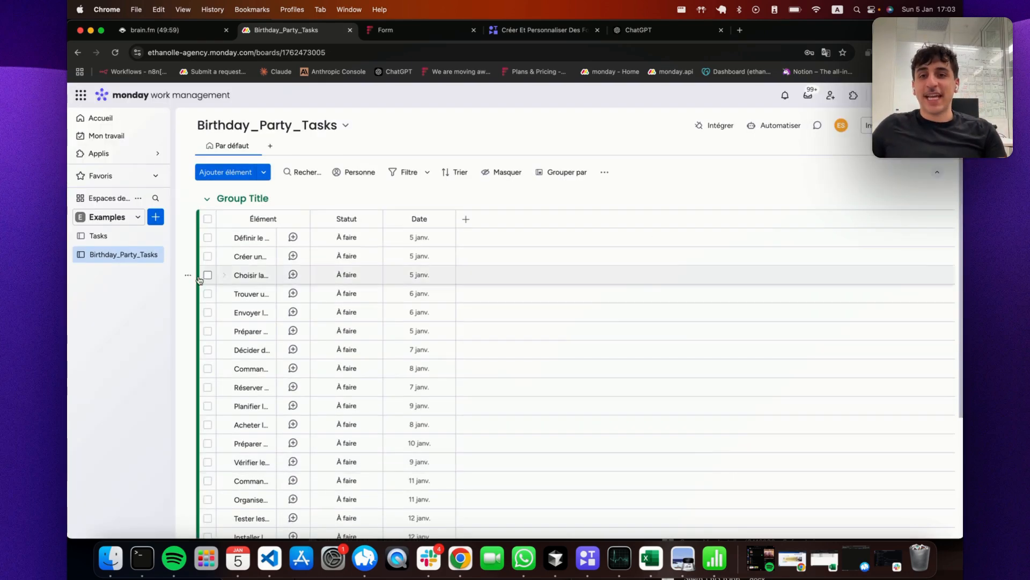
pyautogui.click(350, 237)
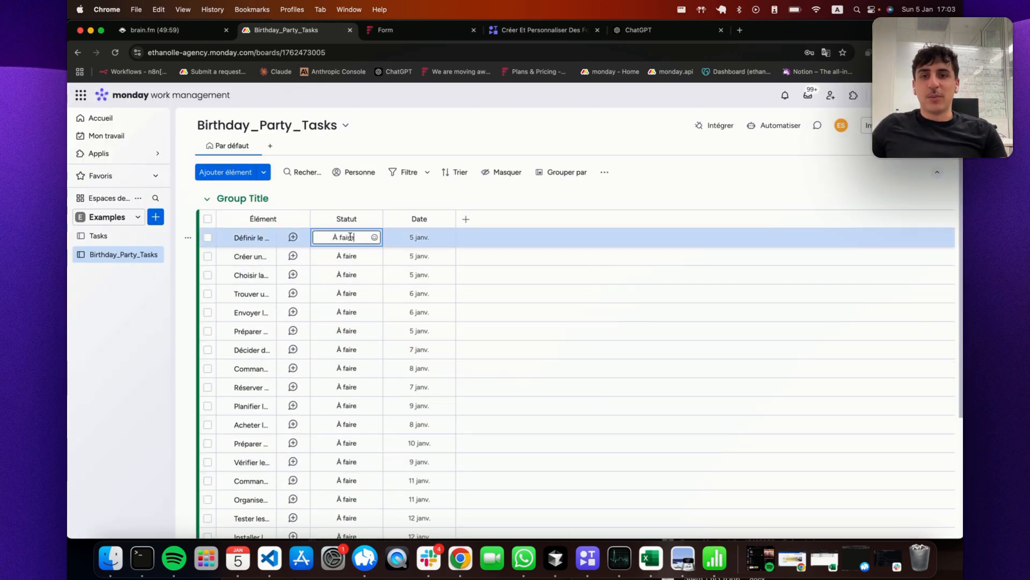
pyautogui.click(346, 256)
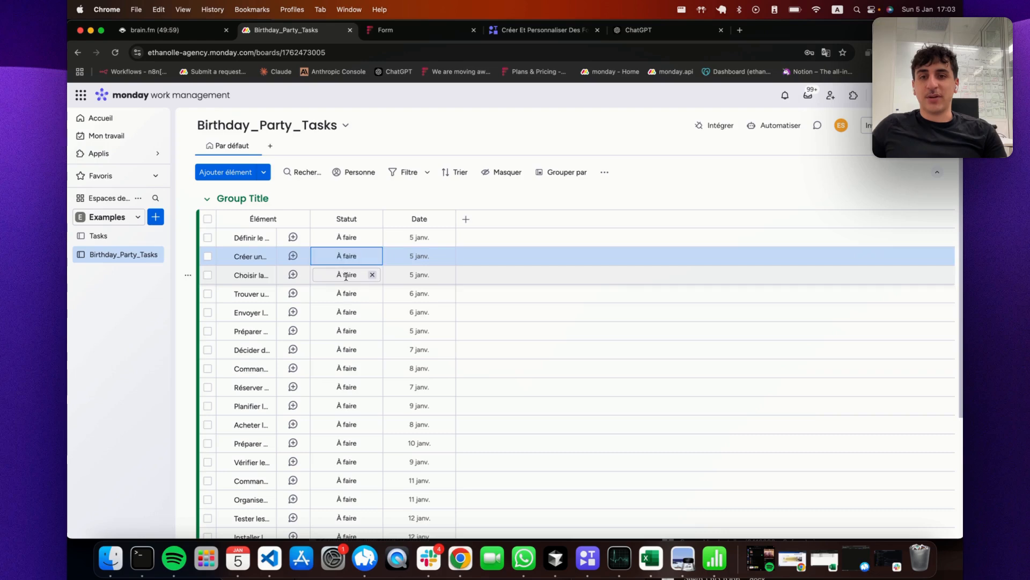
pyautogui.click(346, 275)
pyautogui.click(346, 293)
# Convert the Statut text column to the Statut column type and keep the changes
pyautogui.click(371, 219)
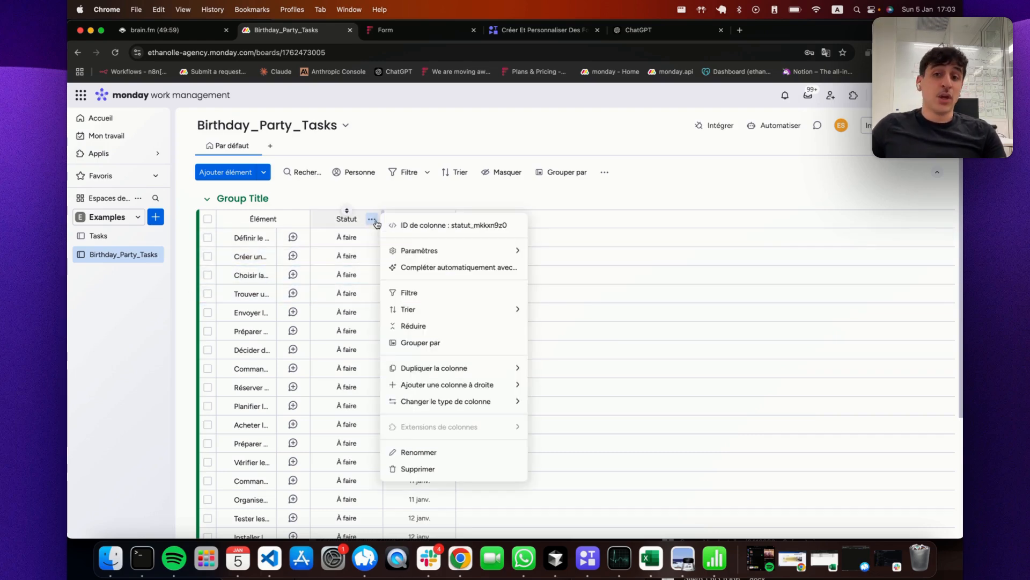
pyautogui.moveTo(460, 406)
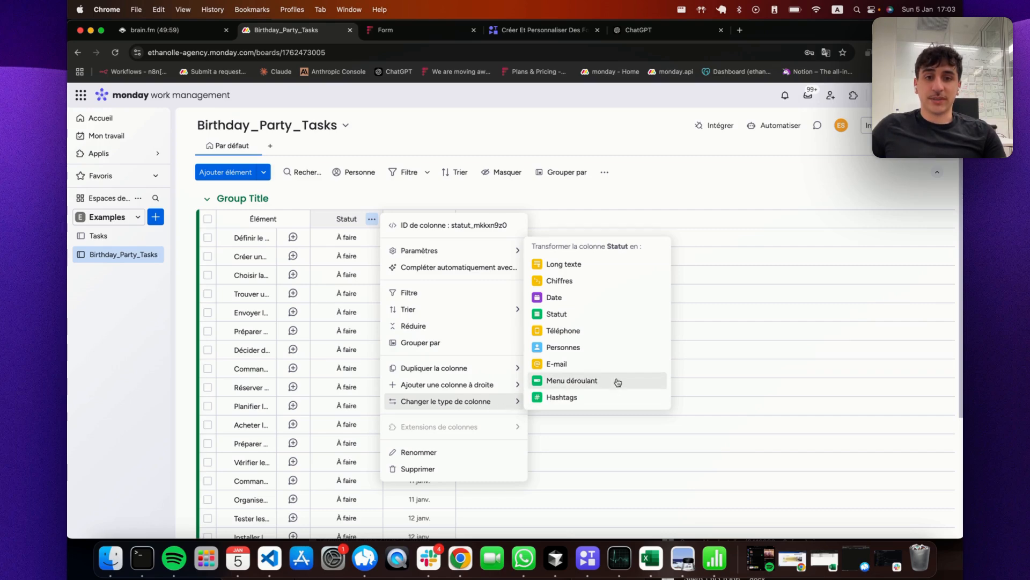
pyautogui.click(594, 314)
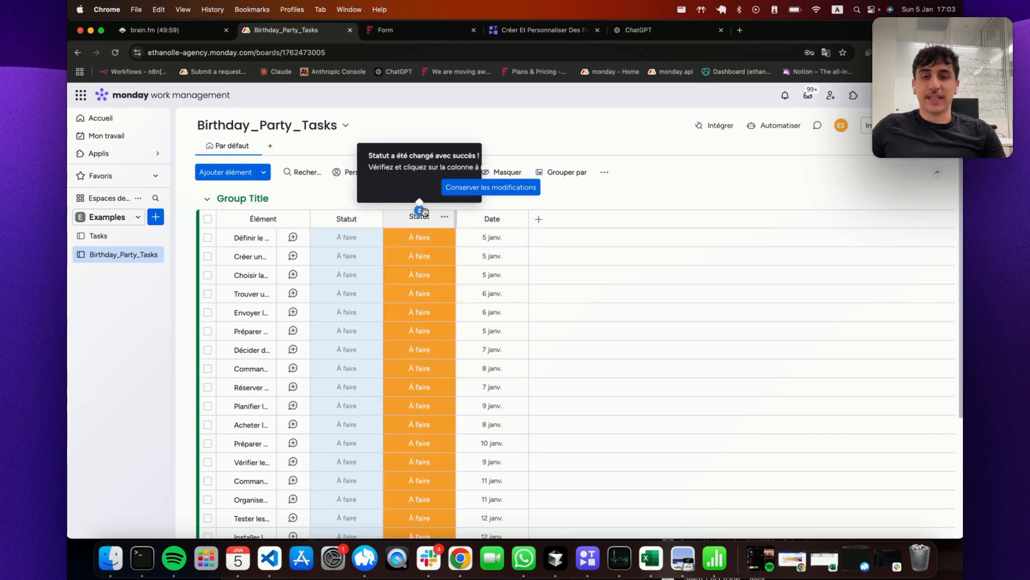
pyautogui.click(479, 187)
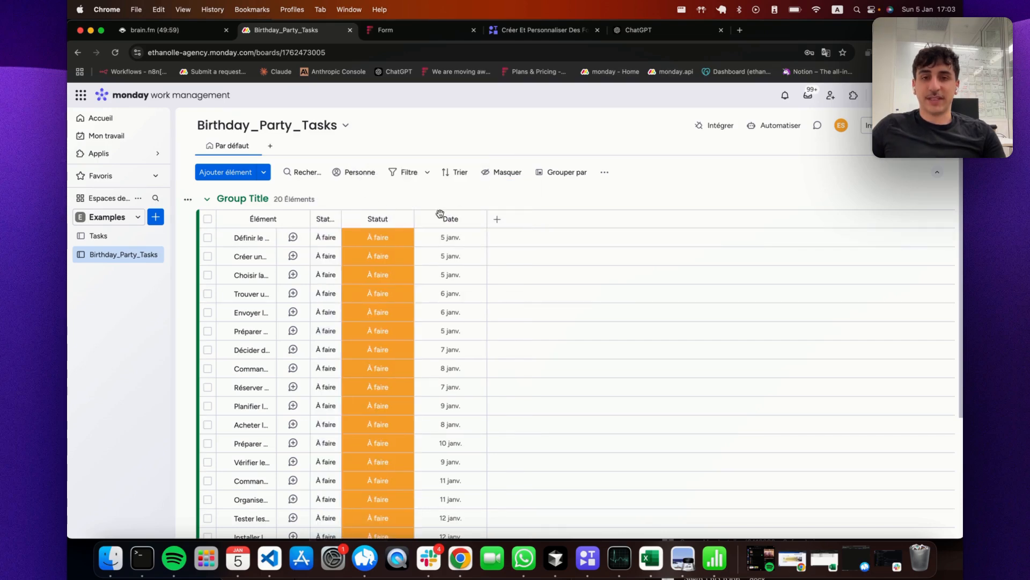
# Edit the status labels' colours, making À faire blue and En cours orange
pyautogui.click(346, 293)
pyautogui.click(339, 394)
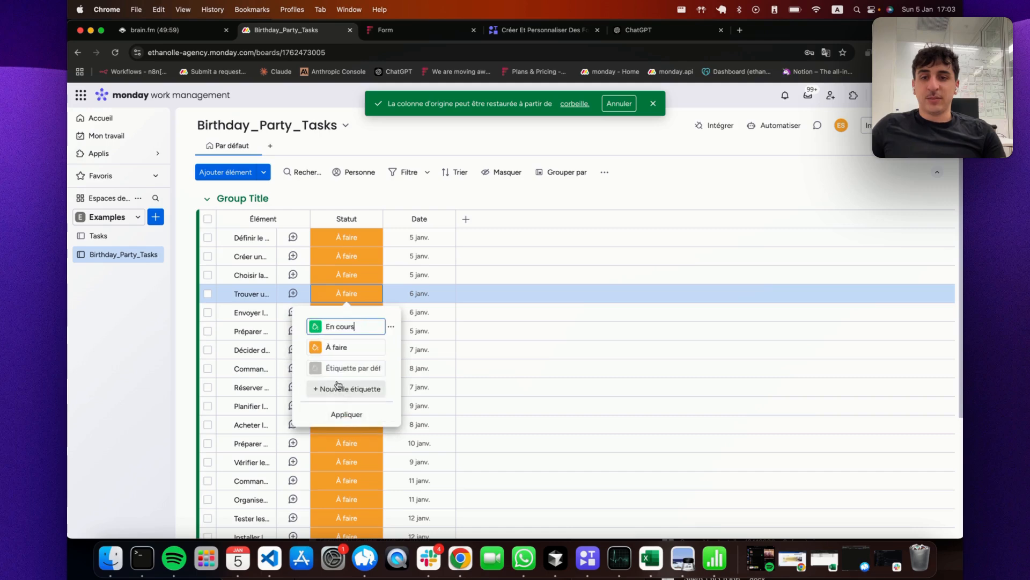
pyautogui.click(316, 347)
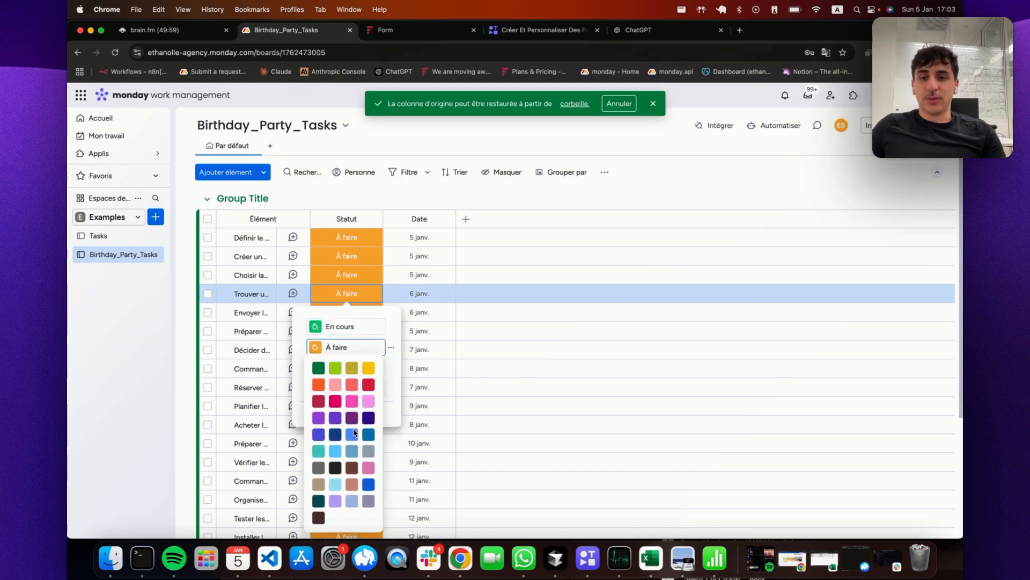
pyautogui.click(352, 433)
pyautogui.click(316, 327)
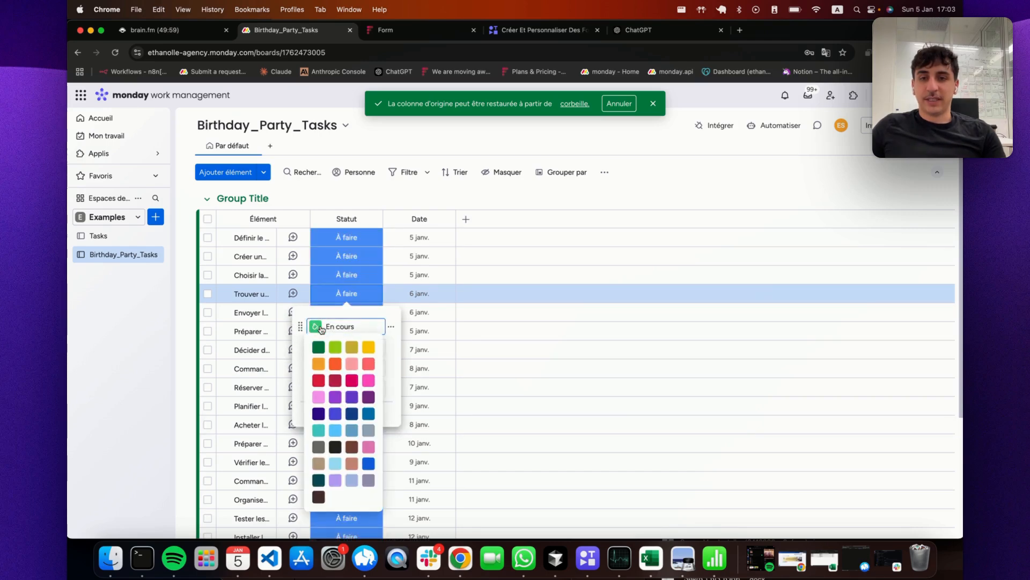
pyautogui.click(318, 363)
# Add a green status label named Done, place it directly after En cours, and apply the label changes
pyautogui.click(347, 389)
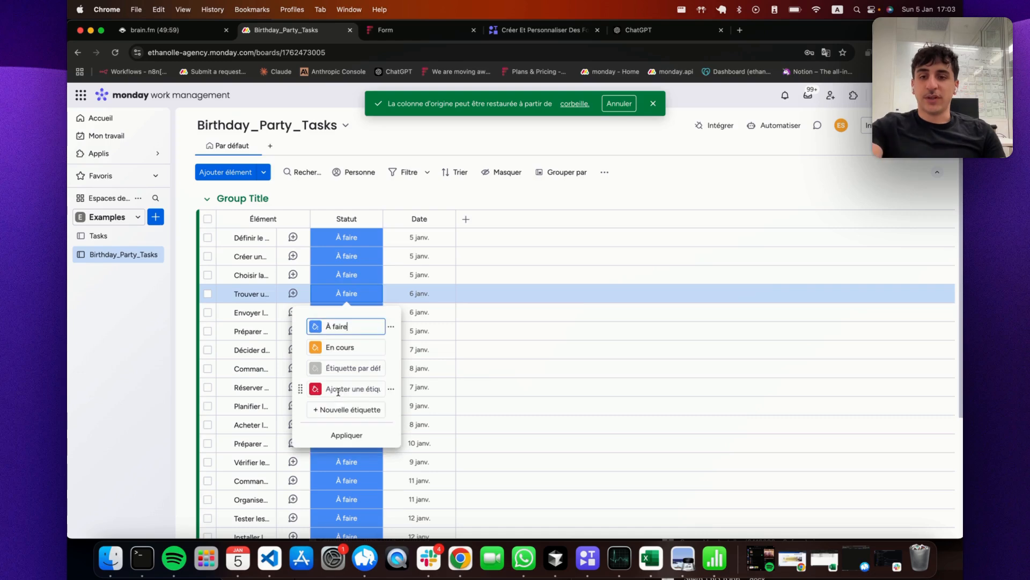
pyautogui.click(316, 389)
pyautogui.click(335, 234)
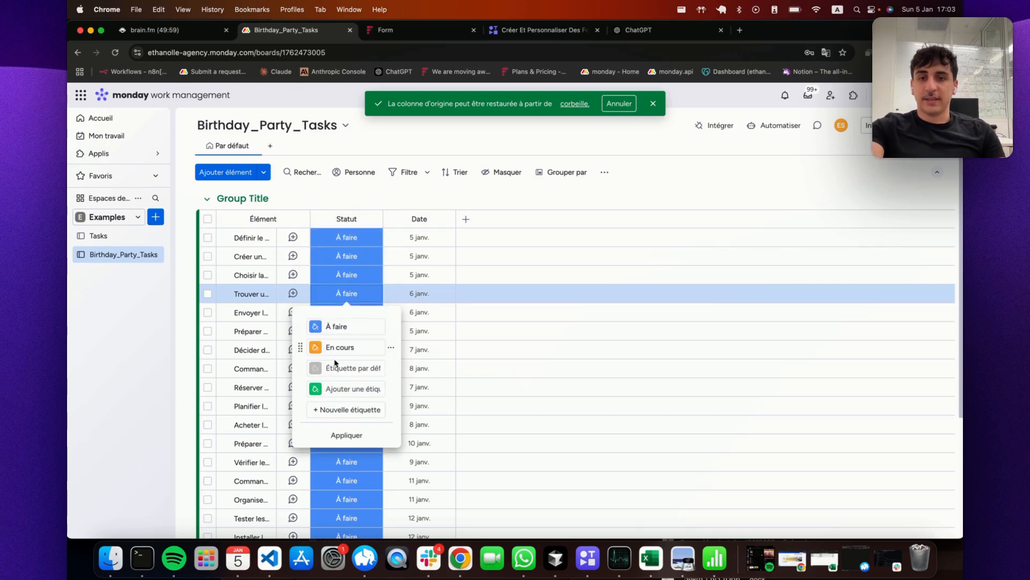
pyautogui.click(344, 388)
pyautogui.write('Done')
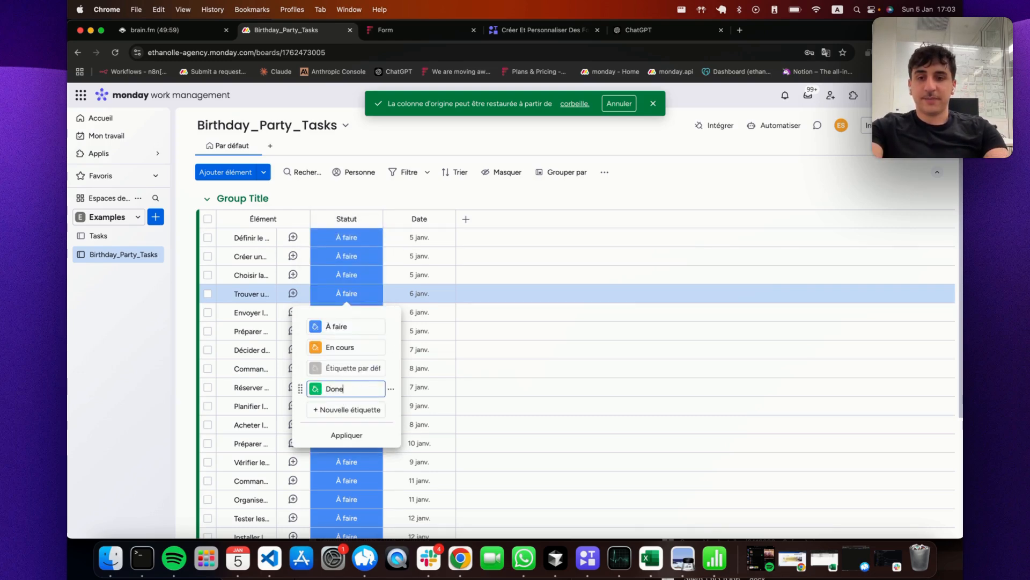
pyautogui.press('Return')
pyautogui.click(349, 417)
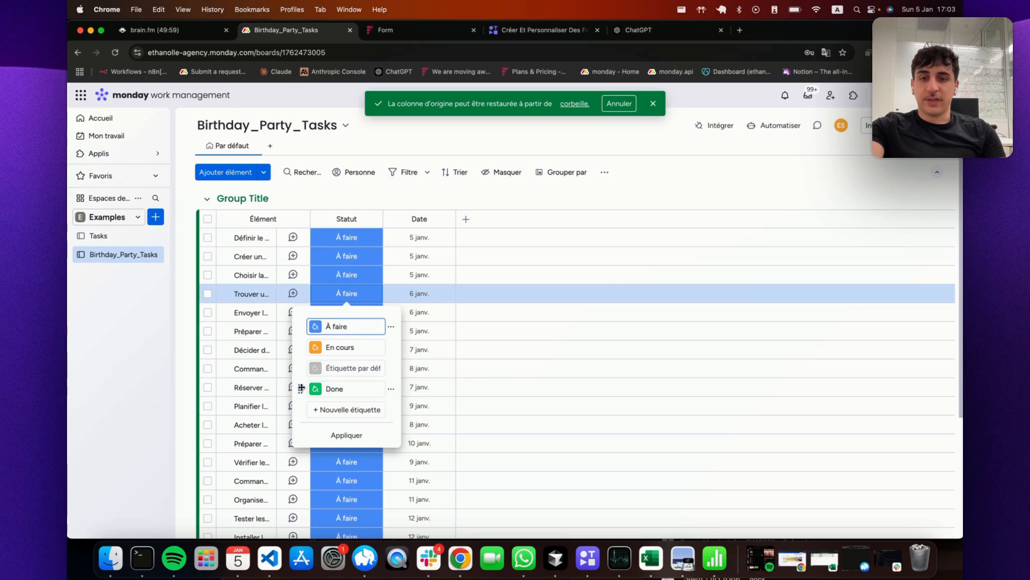
pyautogui.moveTo(301, 388); pyautogui.dragTo(301, 365)
pyautogui.click(347, 435)
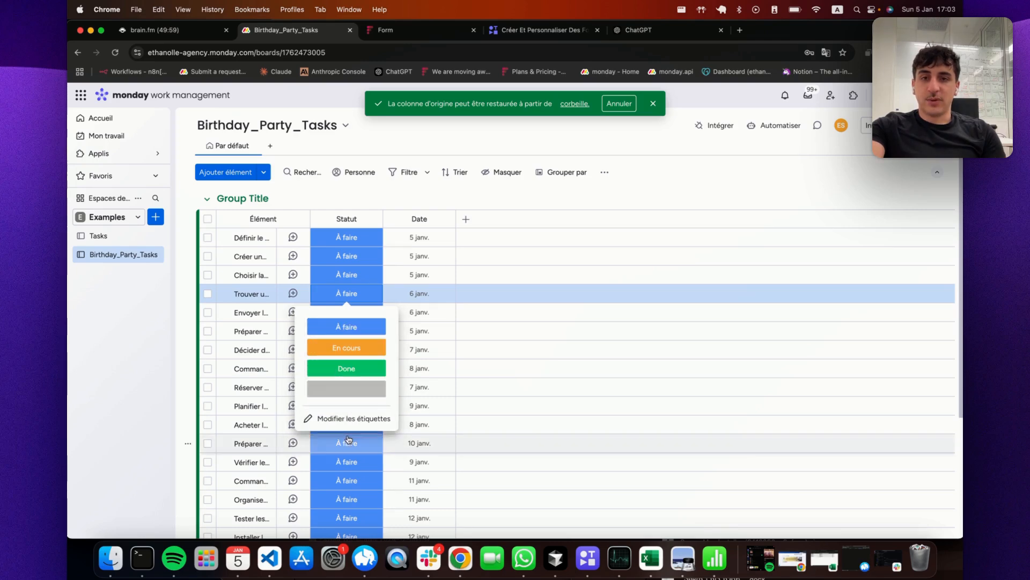
# Define the Date column as a deadline and connect it to the Statut column
pyautogui.click(590, 166)
pyautogui.click(445, 219)
pyautogui.moveTo(517, 248)
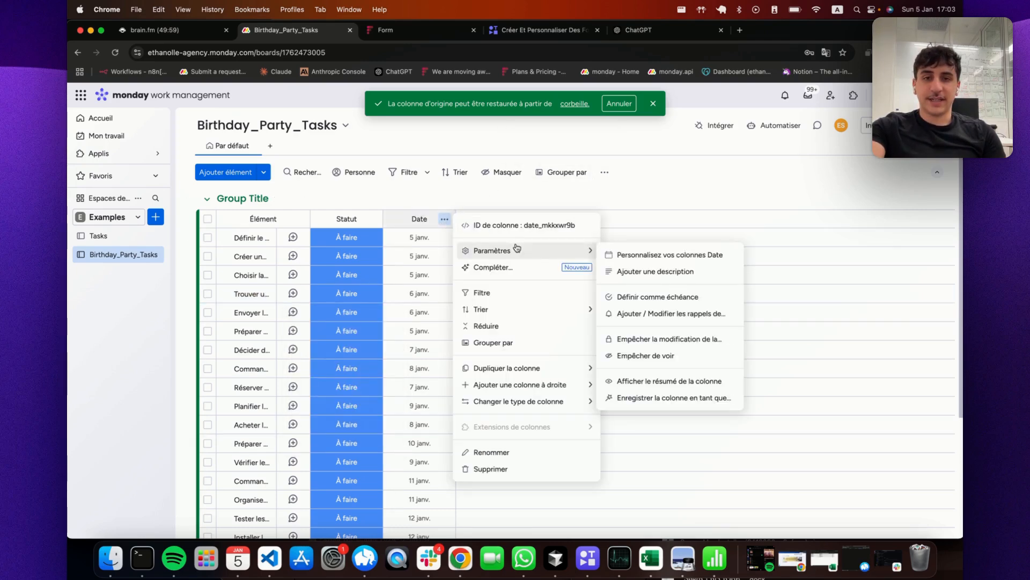
pyautogui.click(657, 296)
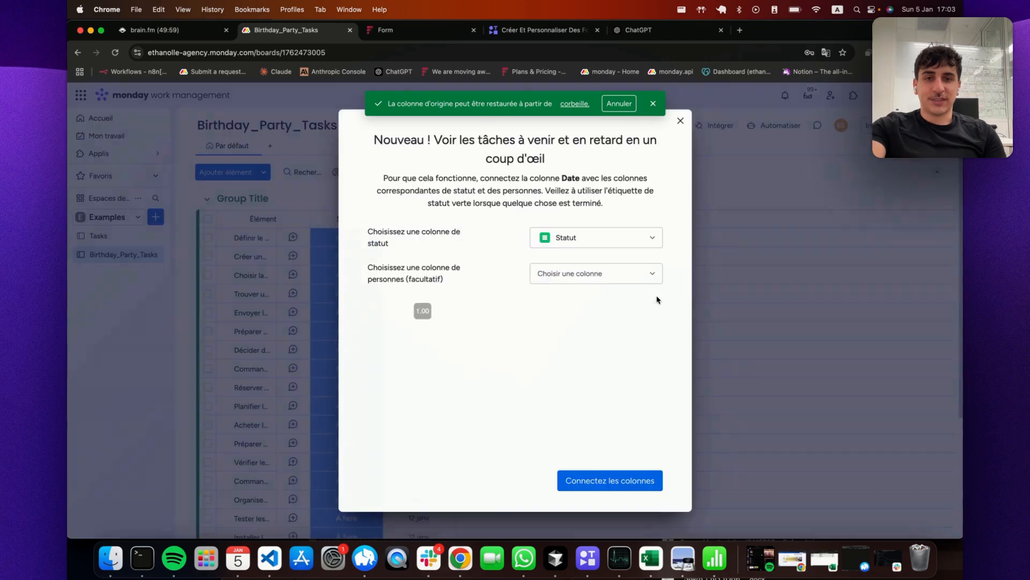
pyautogui.click(601, 481)
# Try the first task's date at 4 January and 7 January 2025, and set it back to 5 January
pyautogui.click(417, 238)
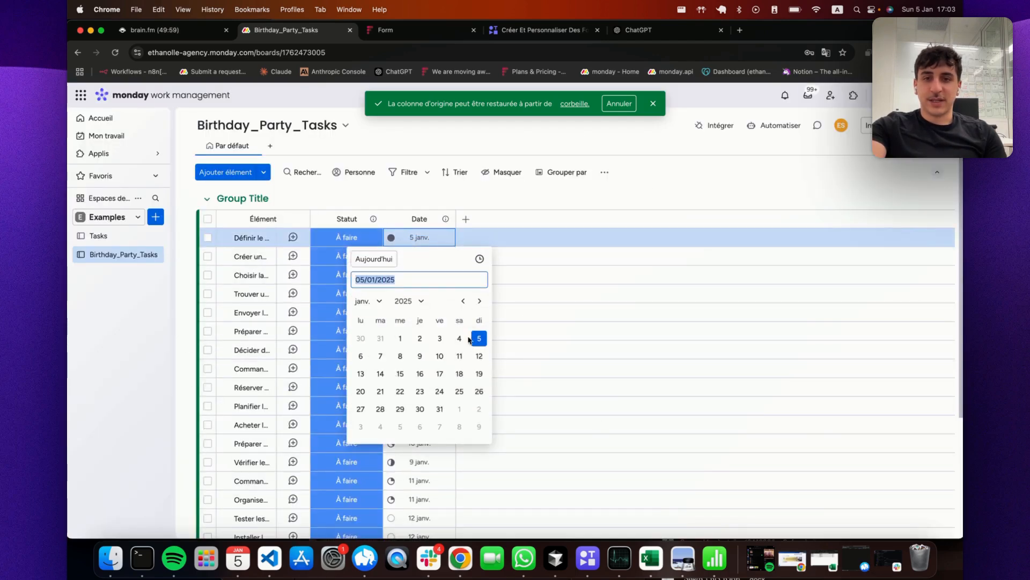
pyautogui.click(467, 338)
pyautogui.click(420, 237)
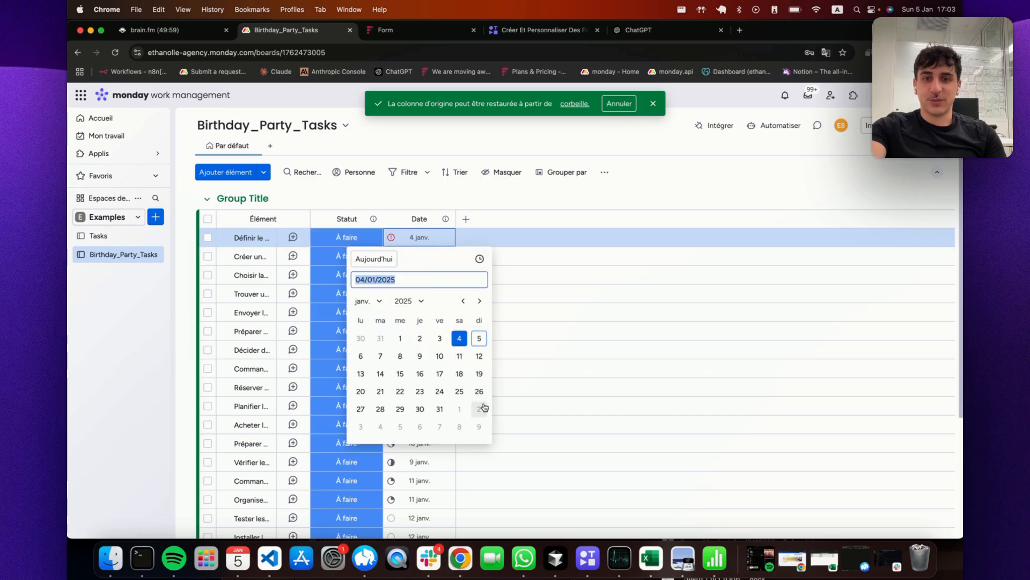
pyautogui.click(380, 356)
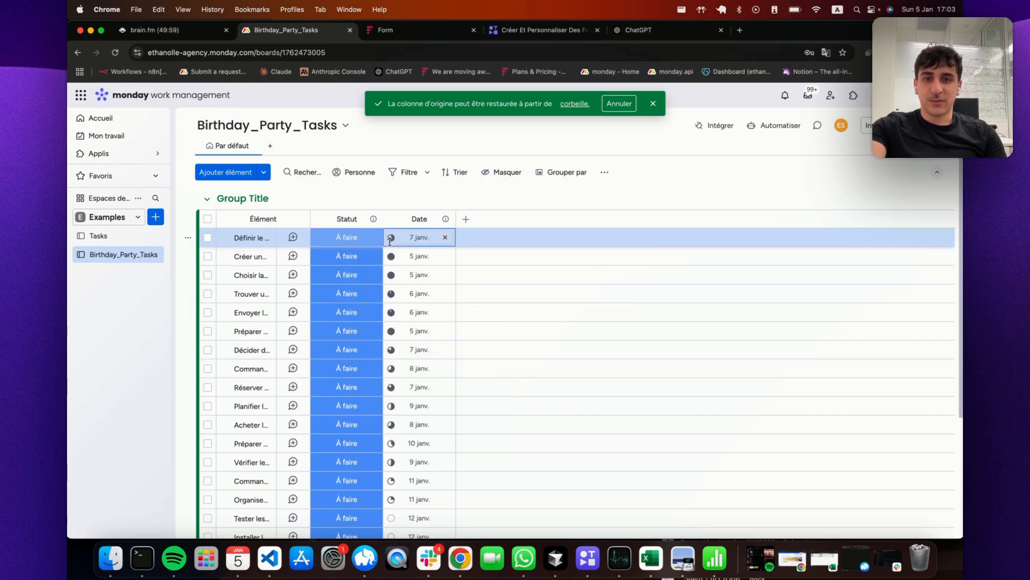
pyautogui.click(409, 240)
pyautogui.click(478, 338)
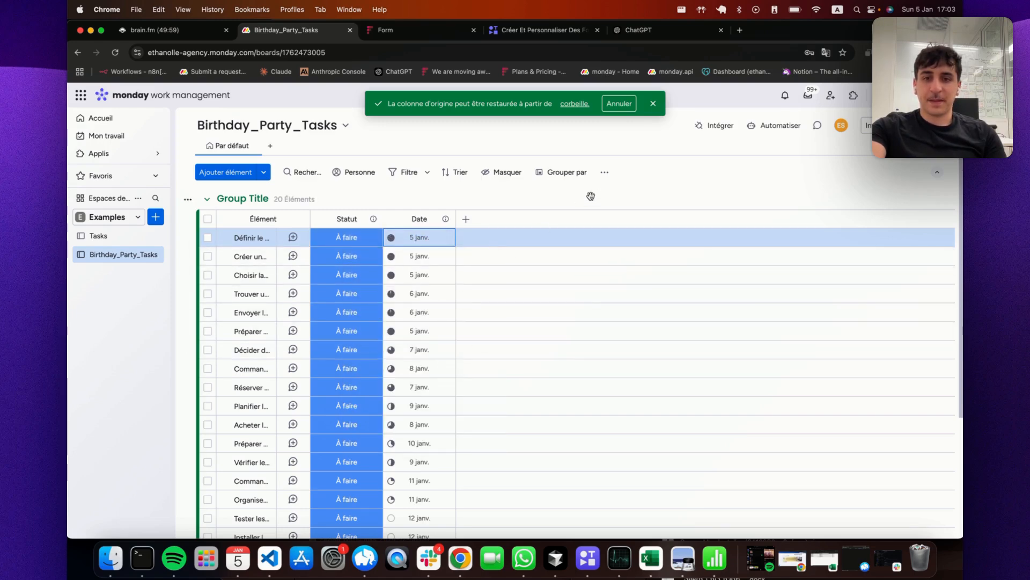
pyautogui.scroll(-5, 604, 185)
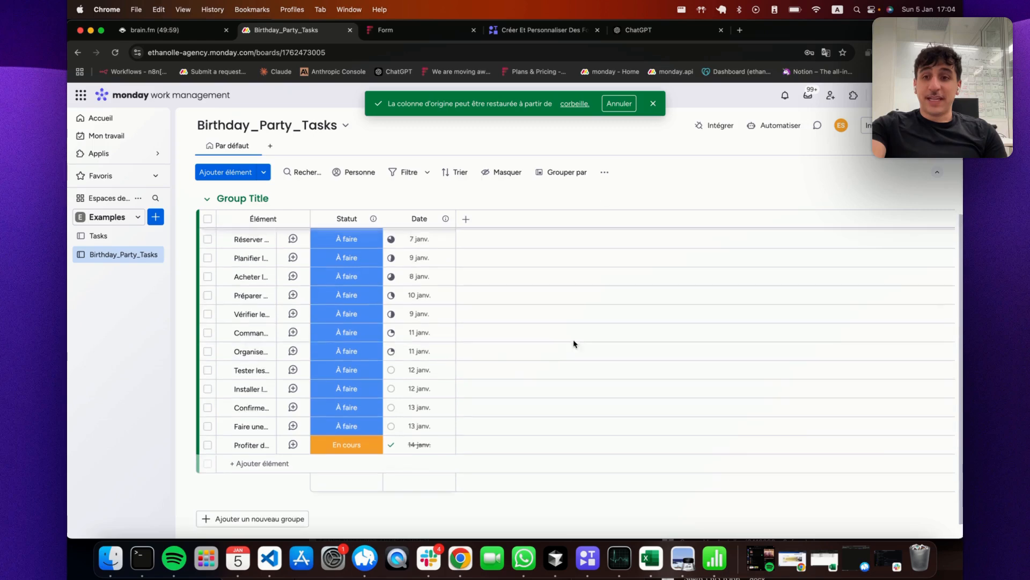
pyautogui.scroll(5, 573, 343)
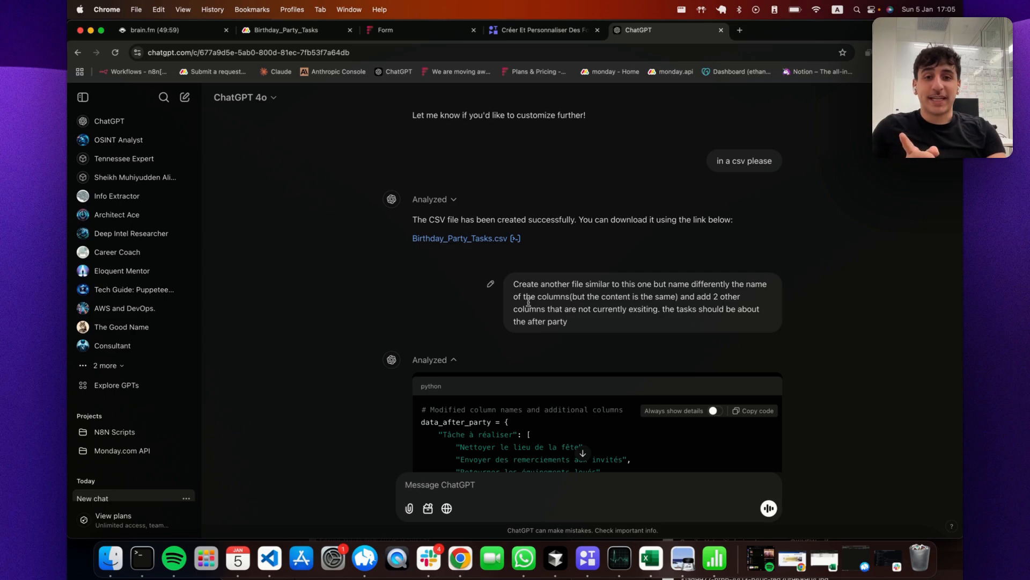
# Review the ChatGPT prompt requesting a similar after-party task file with renamed columns and two additional columns
pyautogui.moveTo(576, 324); pyautogui.dragTo(511, 284)
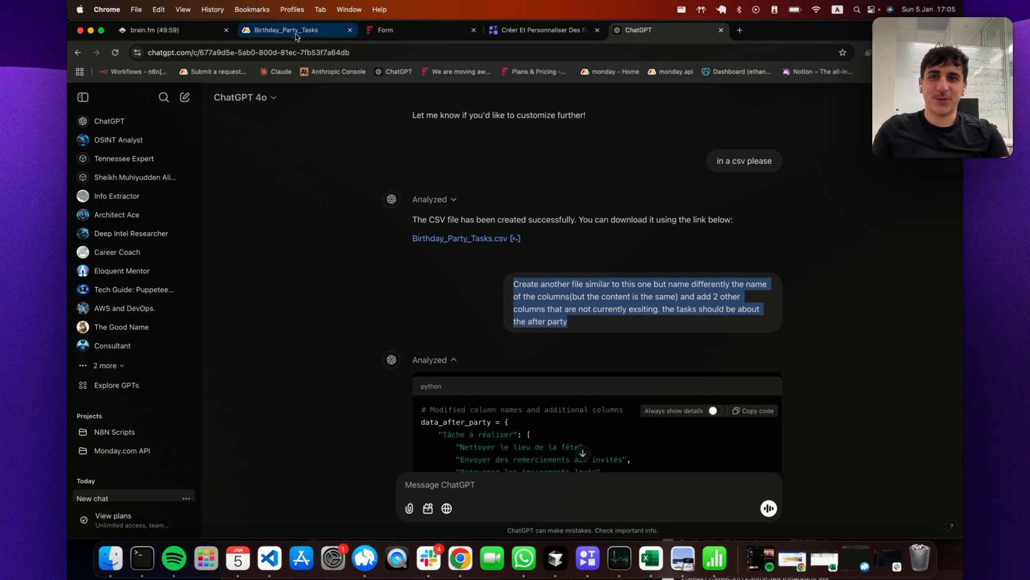
pyautogui.scroll(-10, 474, 376)
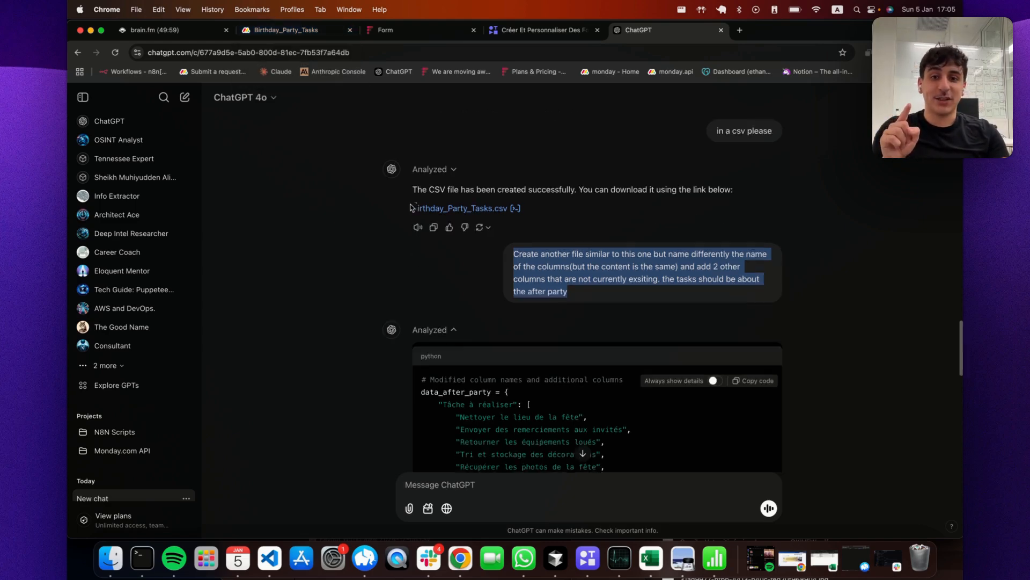
# Return to the Birthday_Party_Tasks board and set the status of all its tasks to Done in one bulk change
pyautogui.click(293, 31)
pyautogui.click(207, 219)
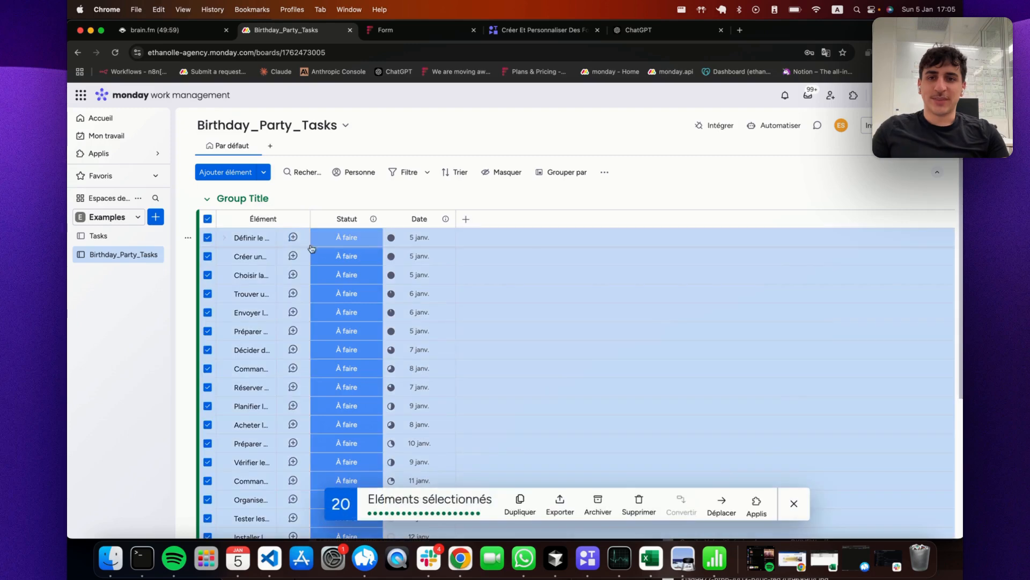
pyautogui.click(317, 252)
pyautogui.click(336, 329)
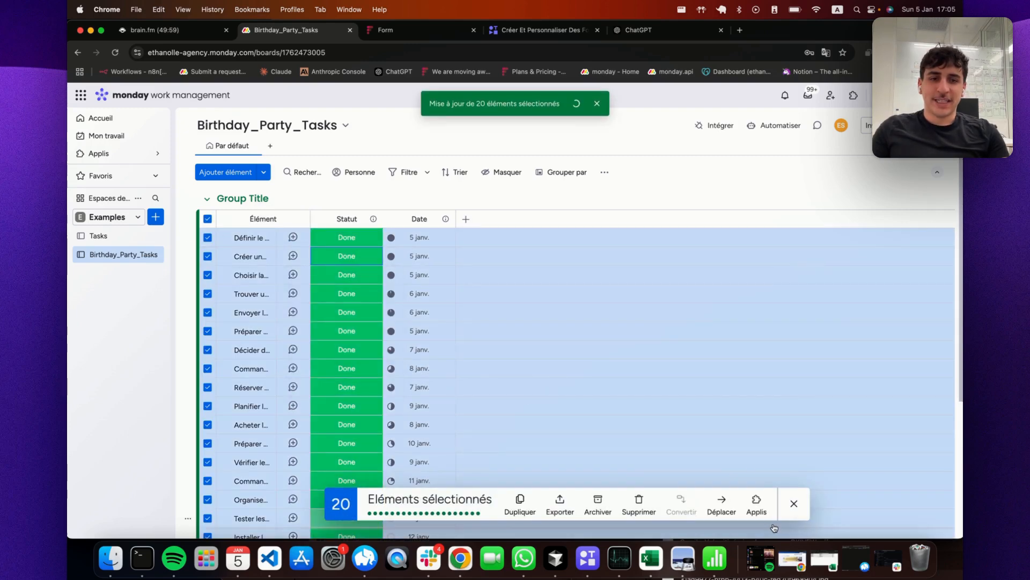
pyautogui.click(795, 504)
# Group the board's items by the Statut column and save the grouping as a new view
pyautogui.click(567, 172)
pyautogui.click(572, 233)
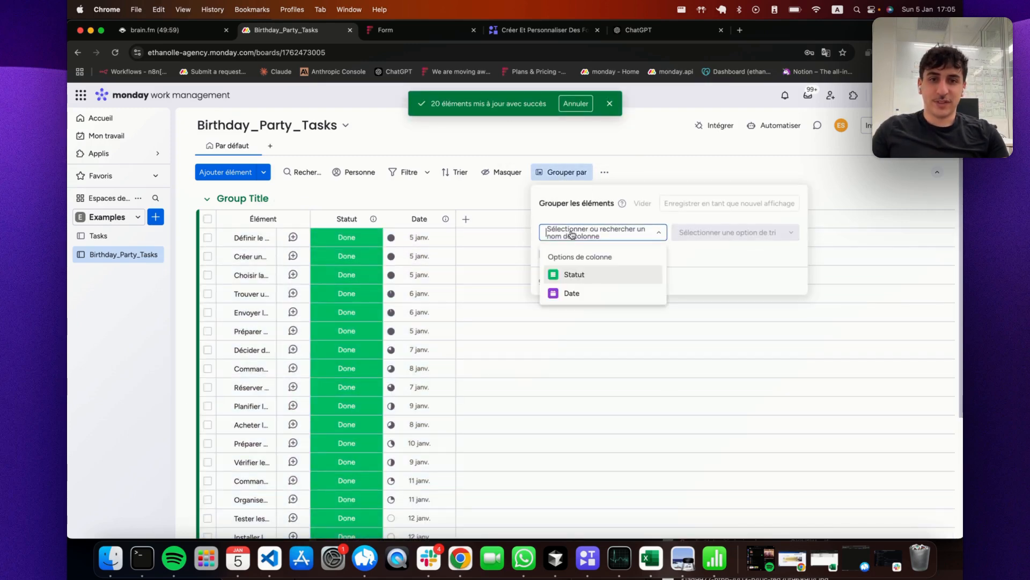
pyautogui.click(575, 275)
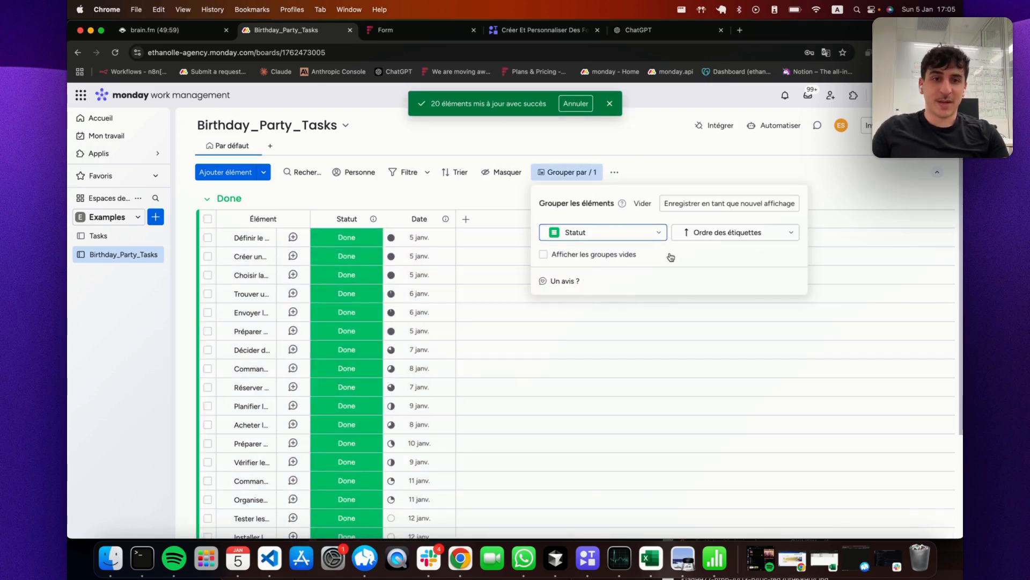
pyautogui.click(719, 205)
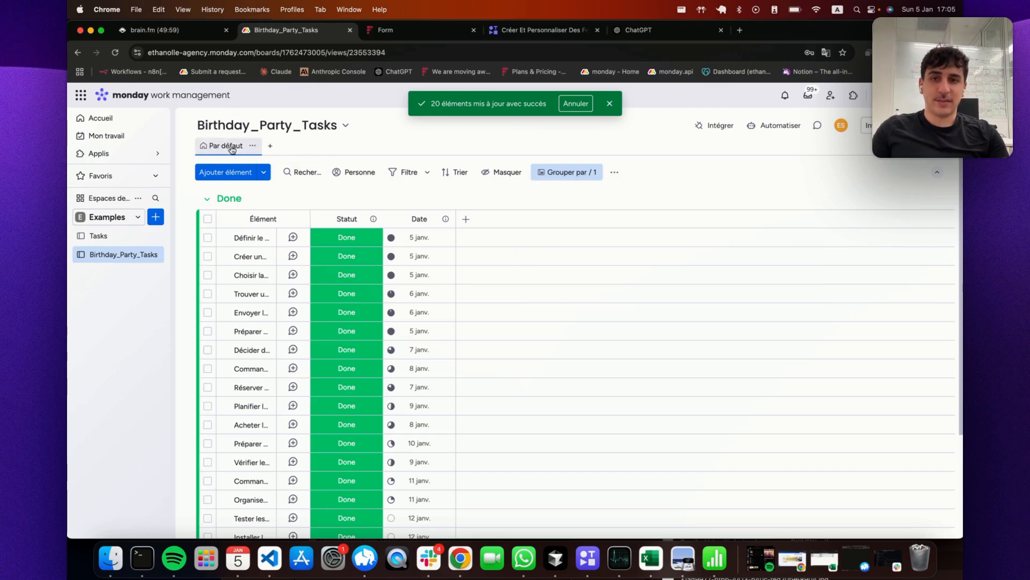
# Start an item import into the board and upload After_Party_Tasks.csv from the Downloads folder
pyautogui.click(265, 173)
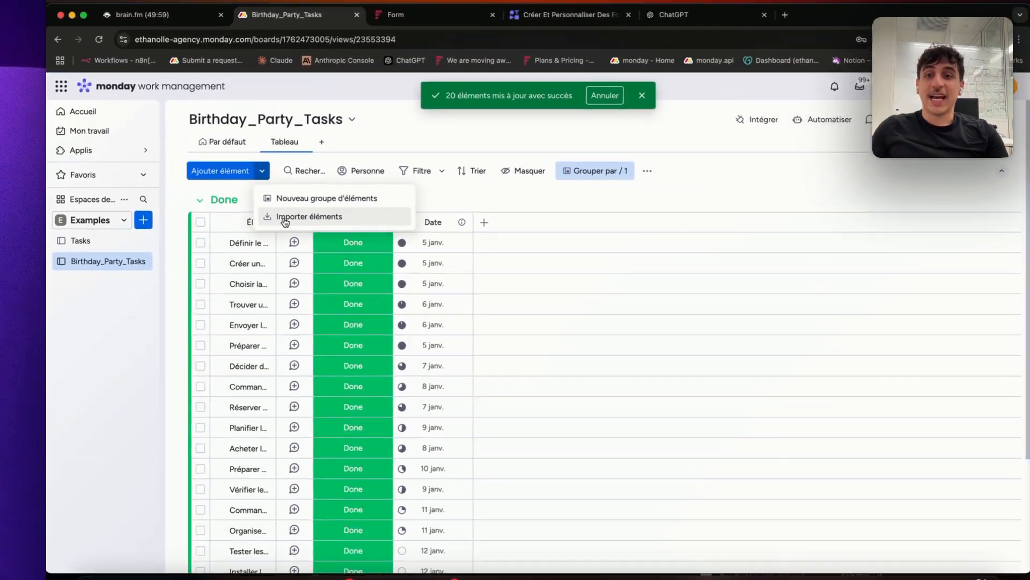
pyautogui.click(285, 217)
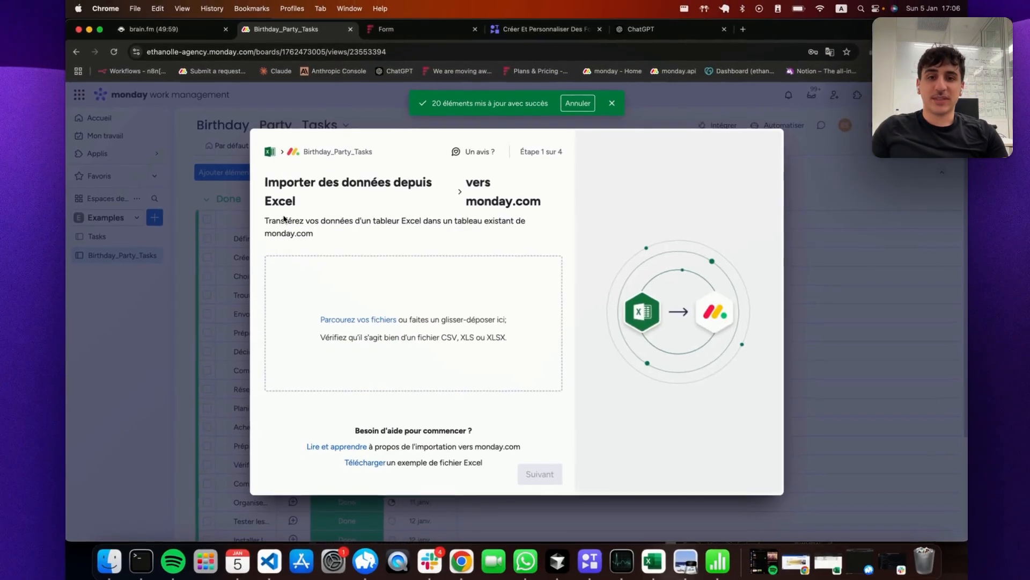
pyautogui.click(382, 322)
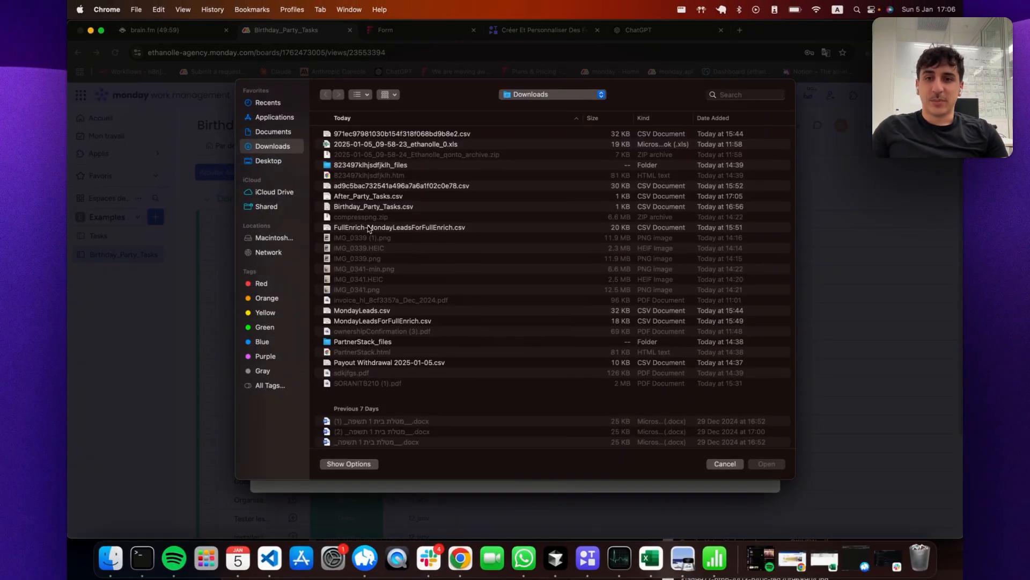
pyautogui.click(382, 197)
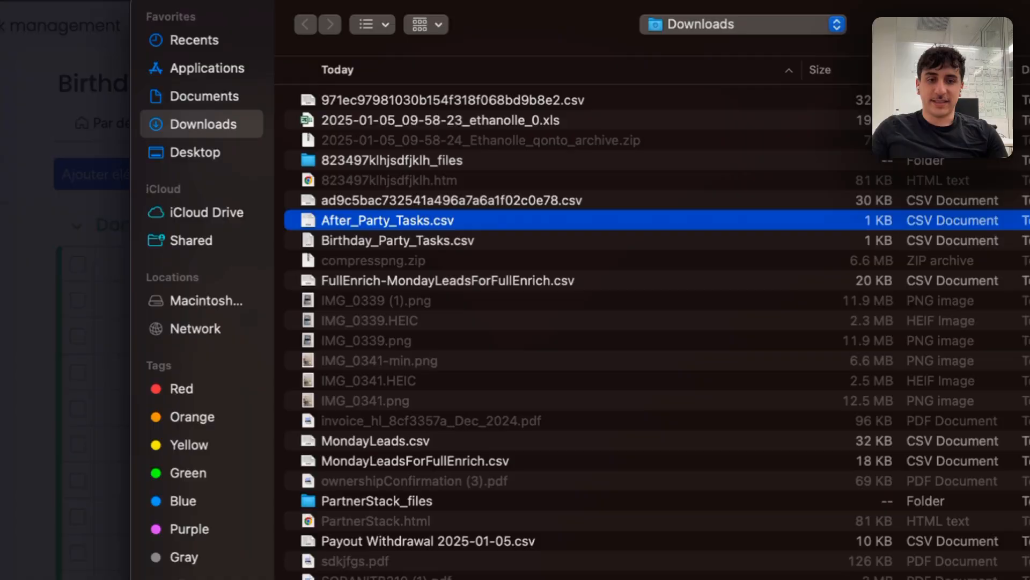
pyautogui.click(778, 475)
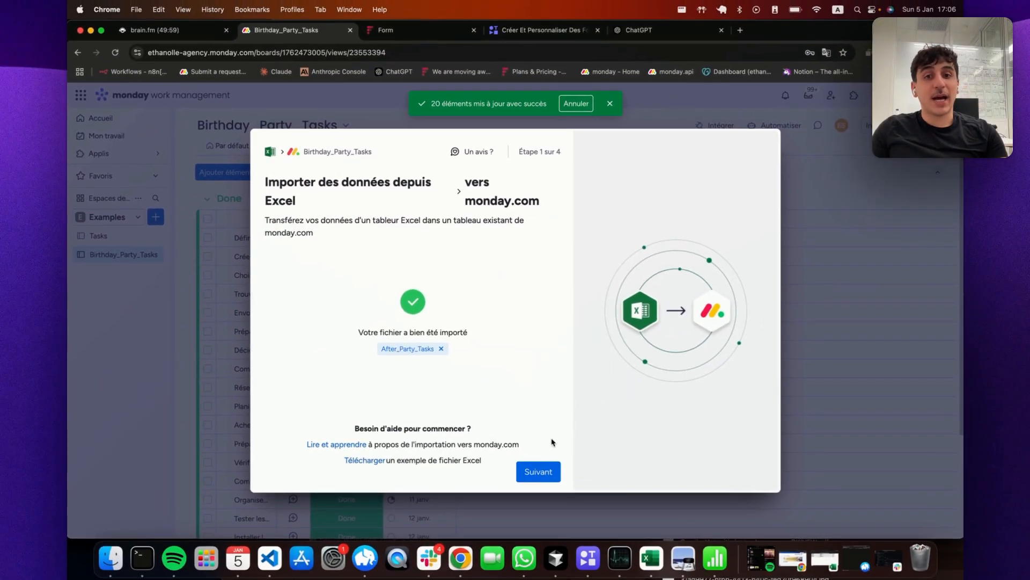
pyautogui.click(538, 471)
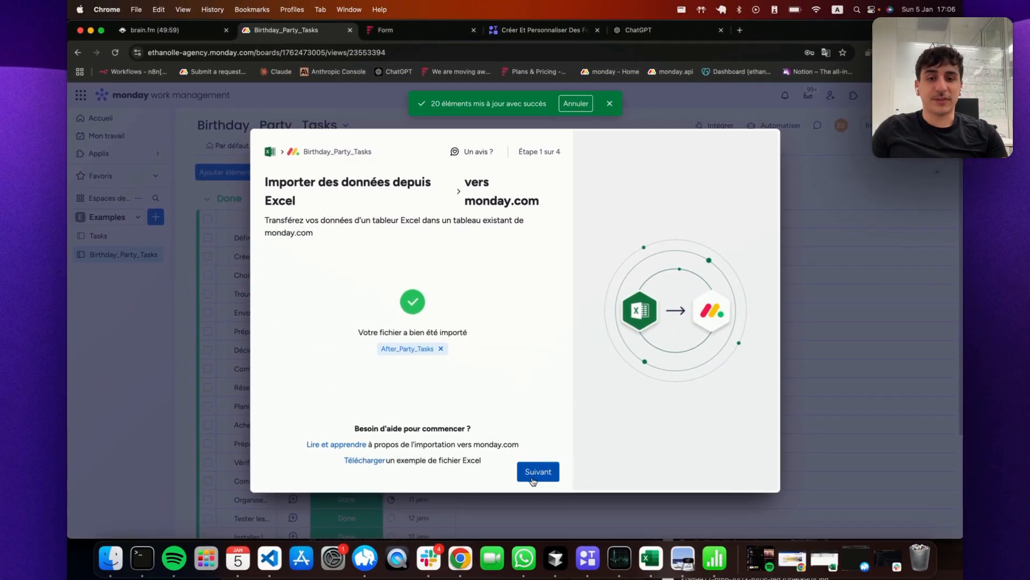
# Use the file's Tâche à réaliser column as the item name and continue to column matching
pyautogui.click(416, 252)
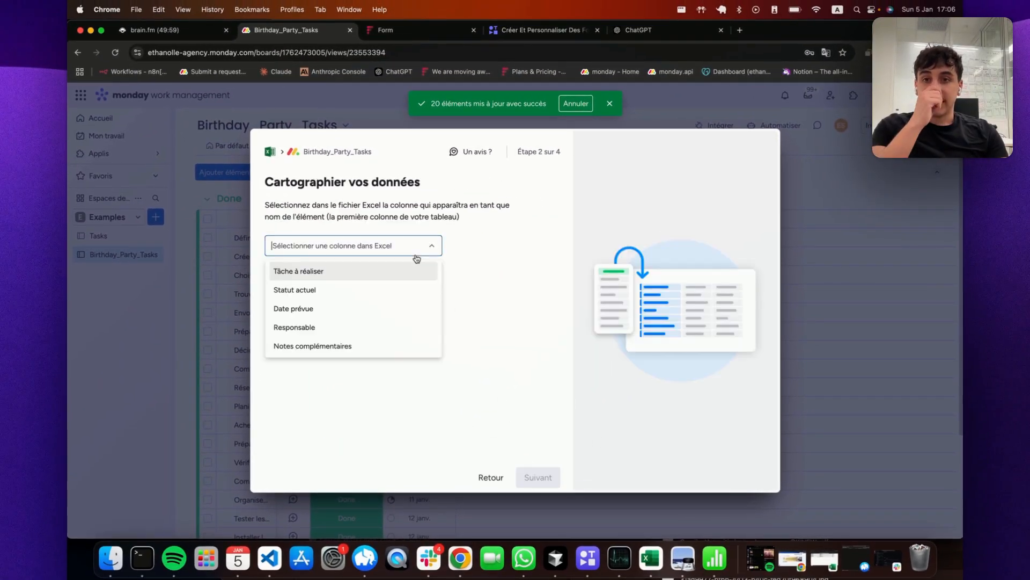
pyautogui.click(362, 270)
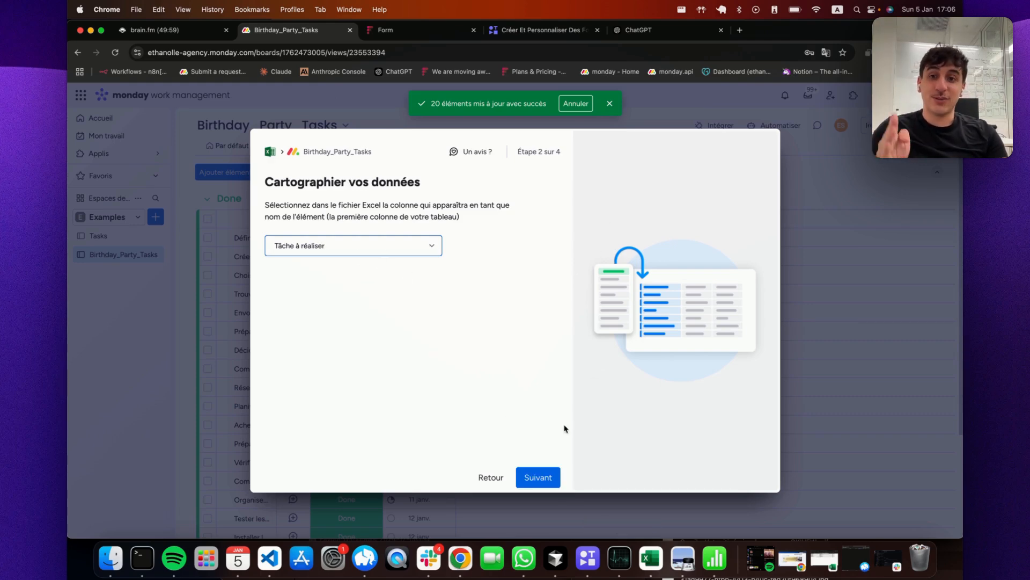
pyautogui.click(547, 472)
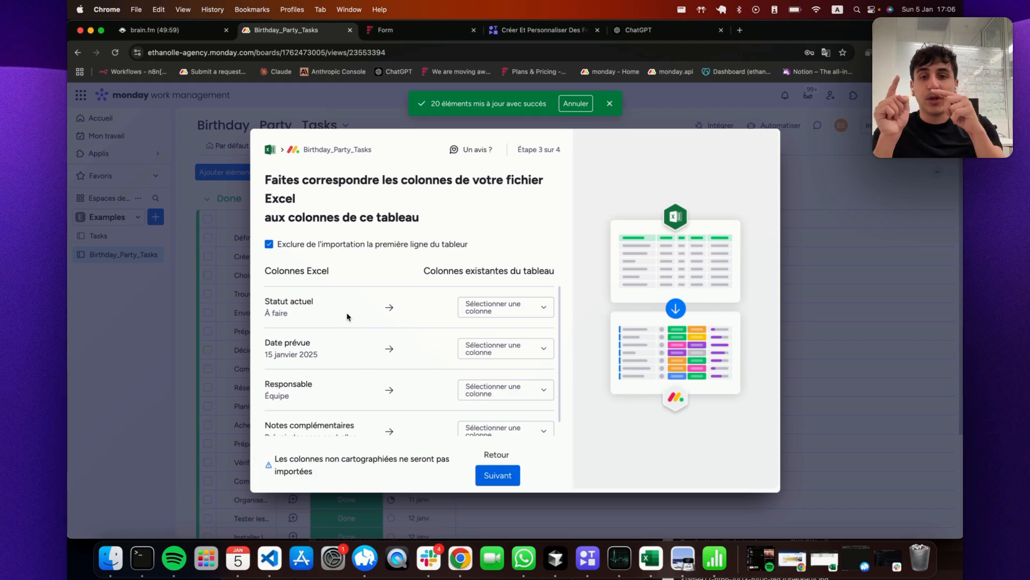
# Match the file's Statut actuel column to Statut and its Date prévue column to Date
pyautogui.click(477, 305)
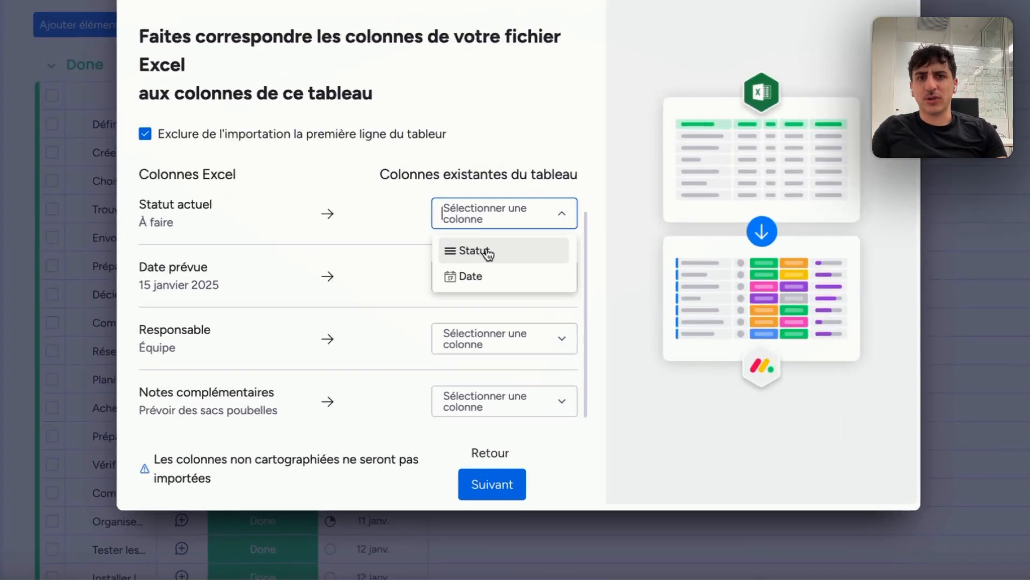
pyautogui.click(494, 322)
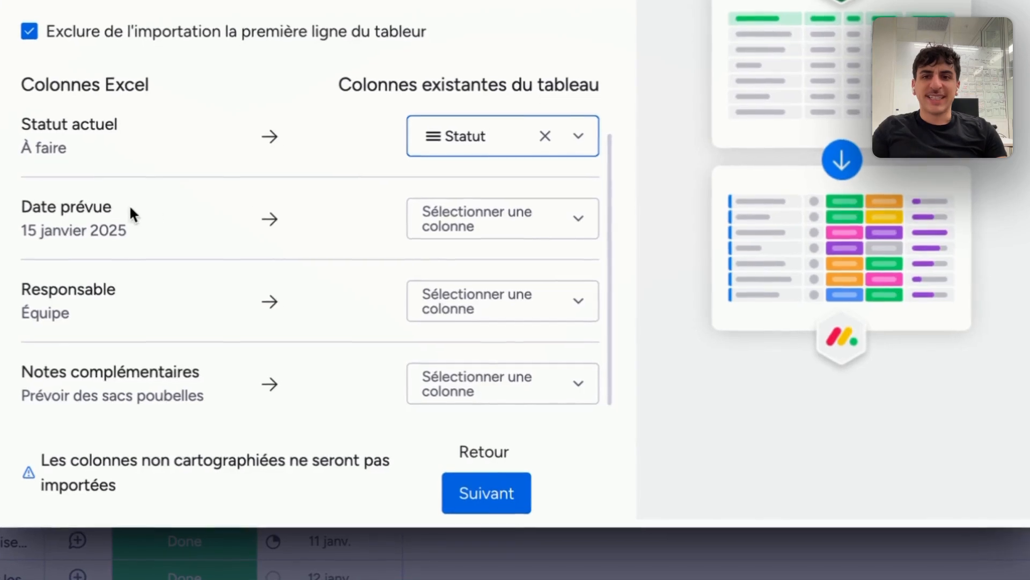
pyautogui.click(505, 339)
pyautogui.click(473, 294)
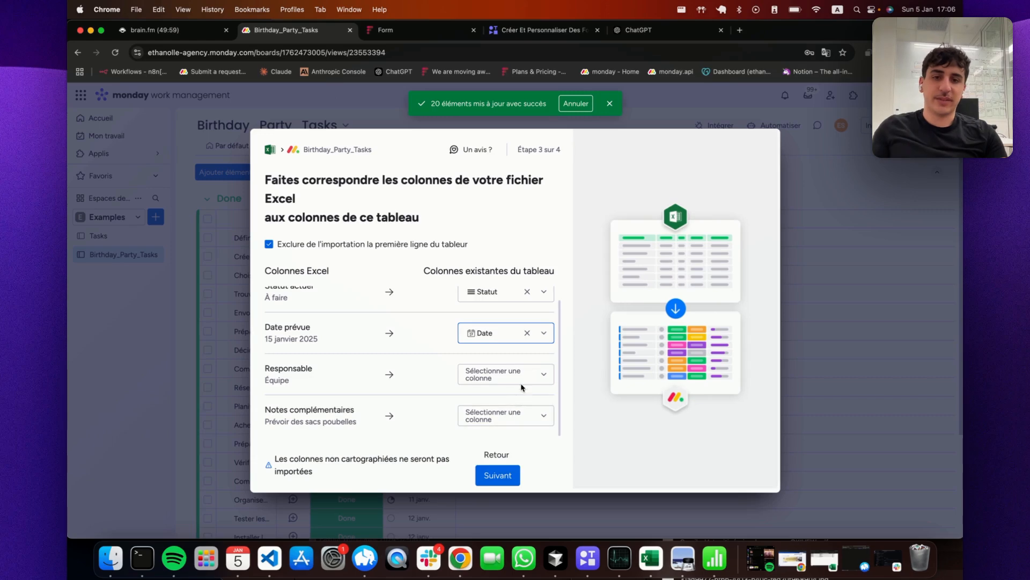
pyautogui.click(521, 386)
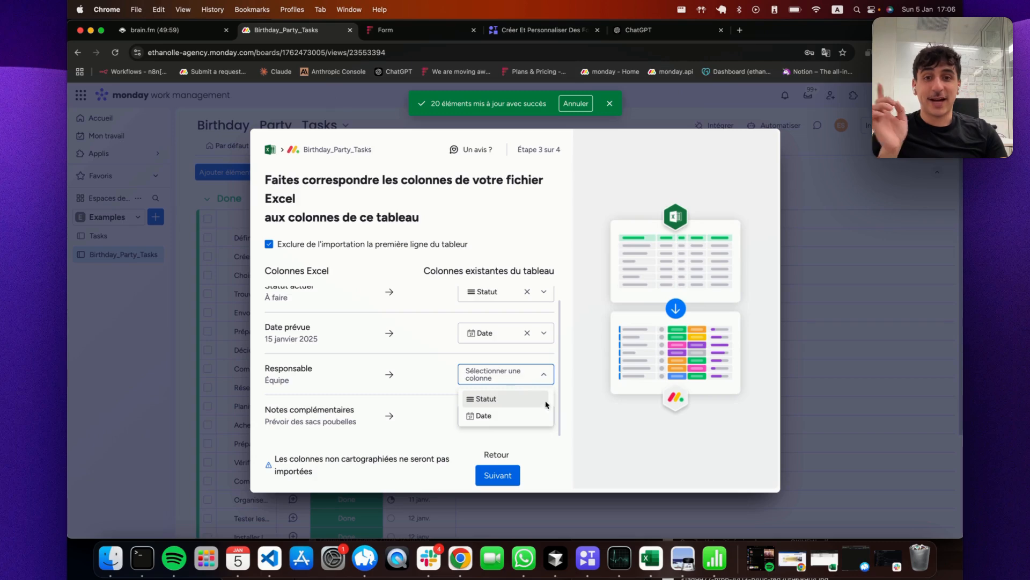
pyautogui.click(384, 358)
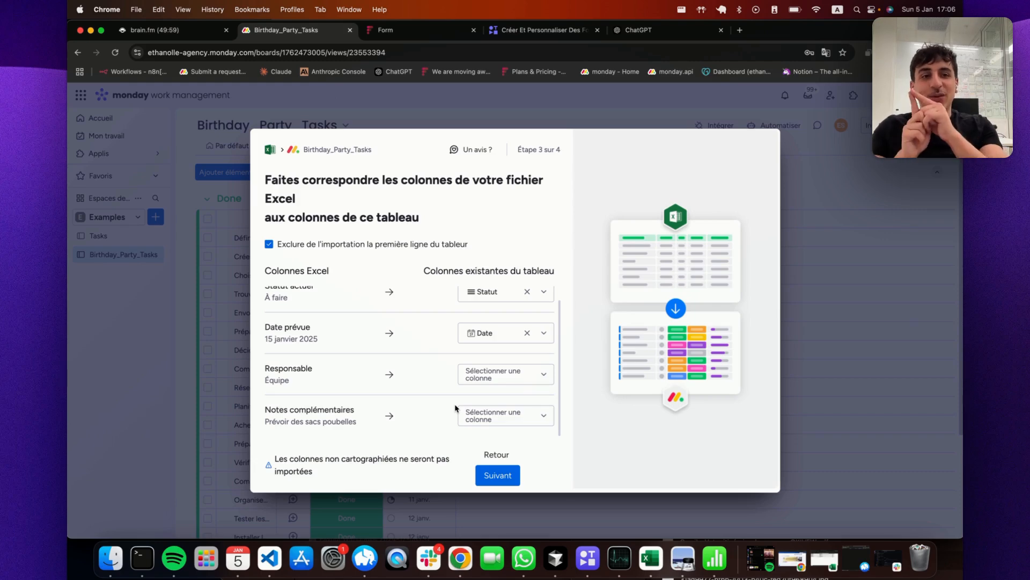
pyautogui.click(496, 378)
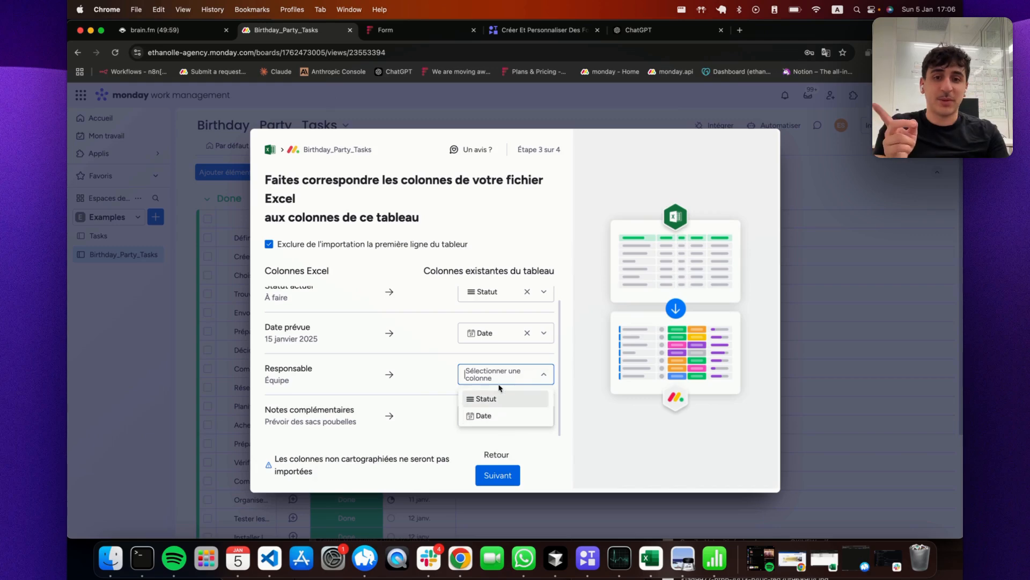
pyautogui.click(516, 376)
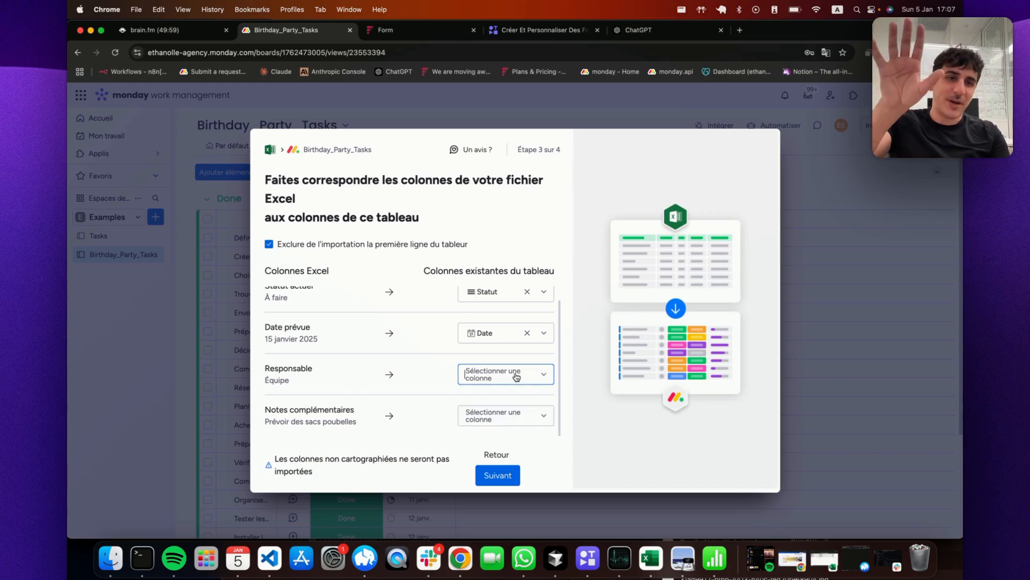
# Leave Responsable and Notes complémentaires unmapped, and start the import with duplicates created as new items
pyautogui.click(500, 476)
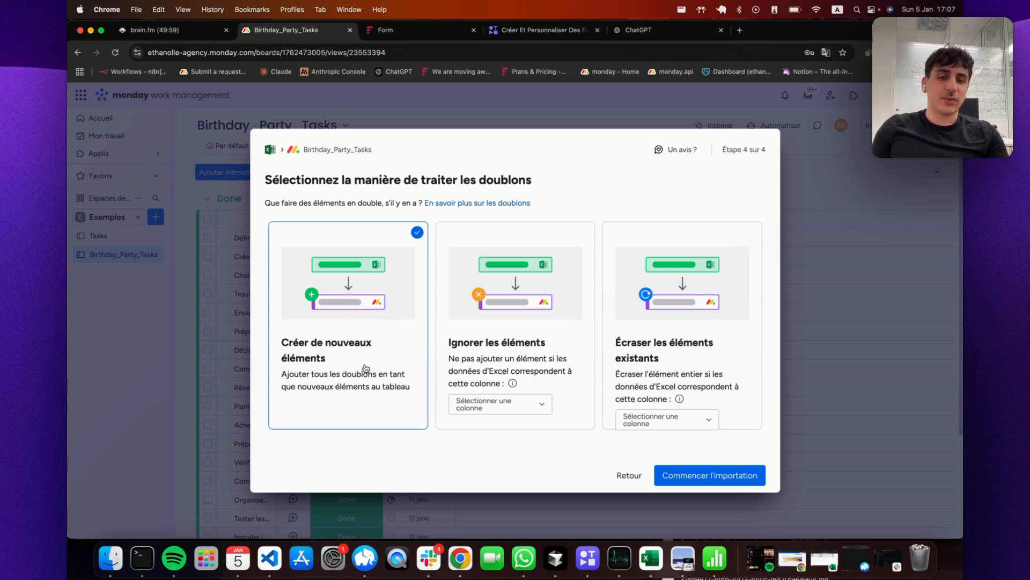
pyautogui.click(730, 480)
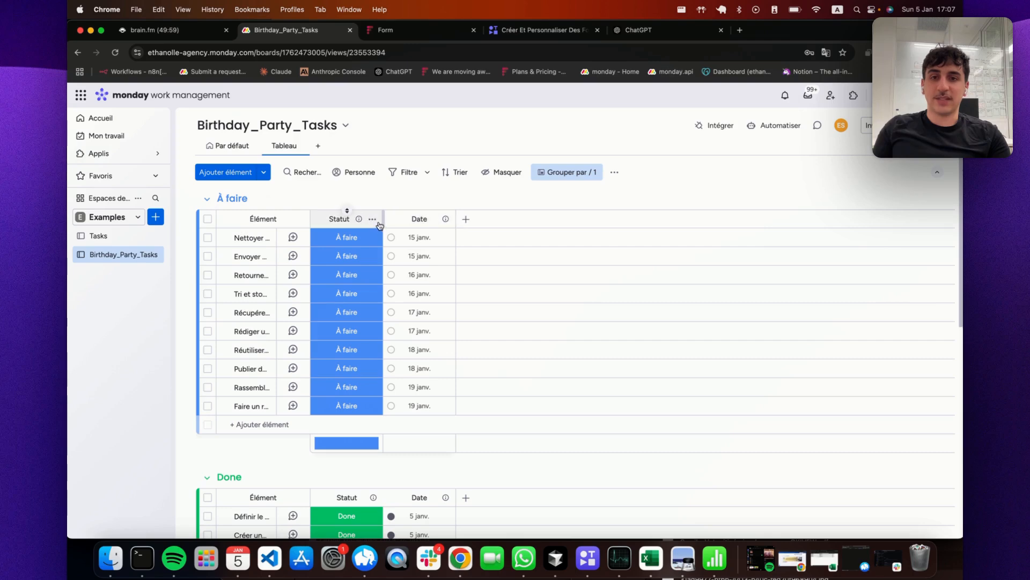
# Widen the Élément column to show more of the task names and look over the status groups
pyautogui.moveTo(310, 220); pyautogui.dragTo(351, 220)
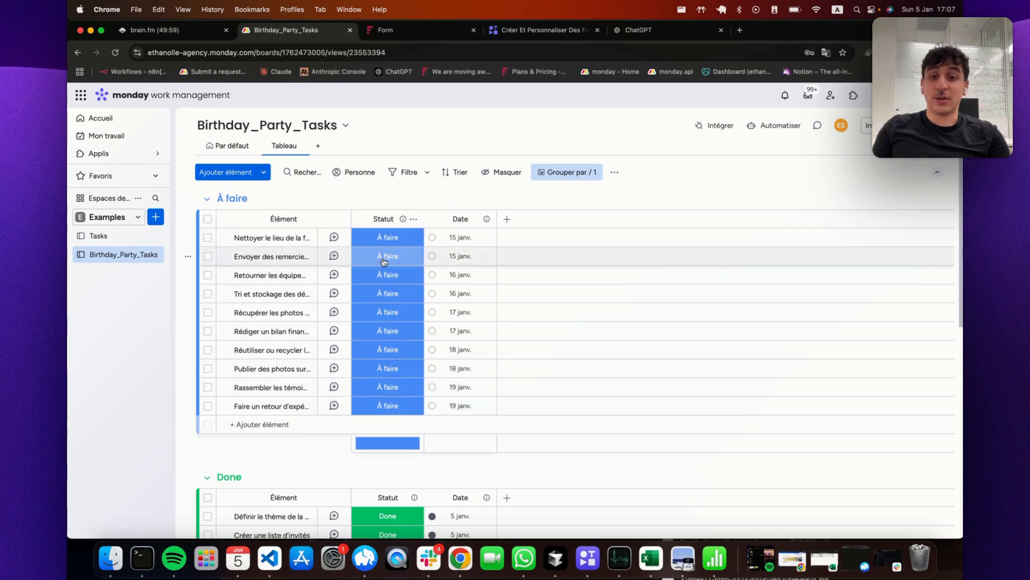
pyautogui.scroll(-1, 395, 414)
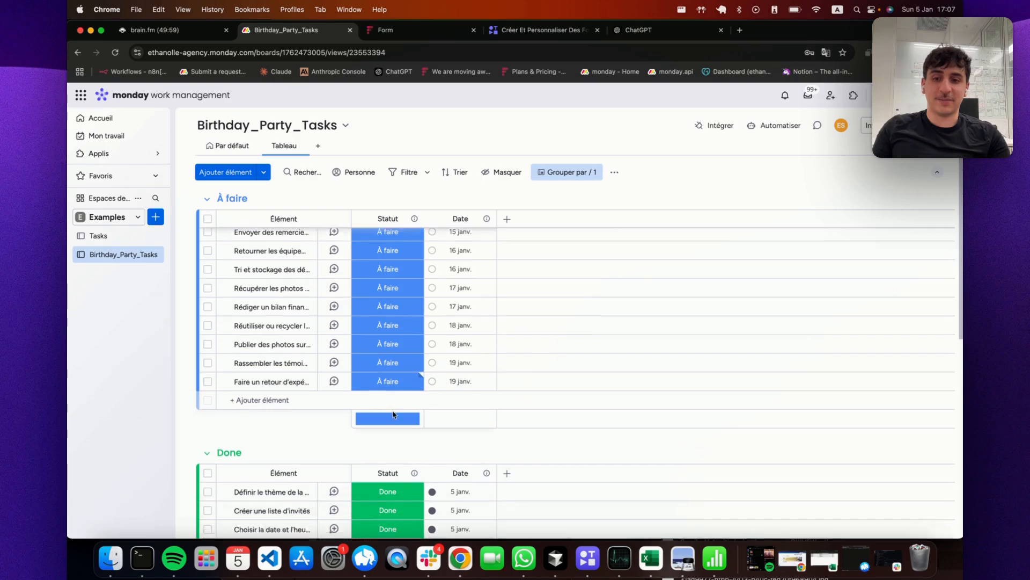
pyautogui.scroll(1, 394, 416)
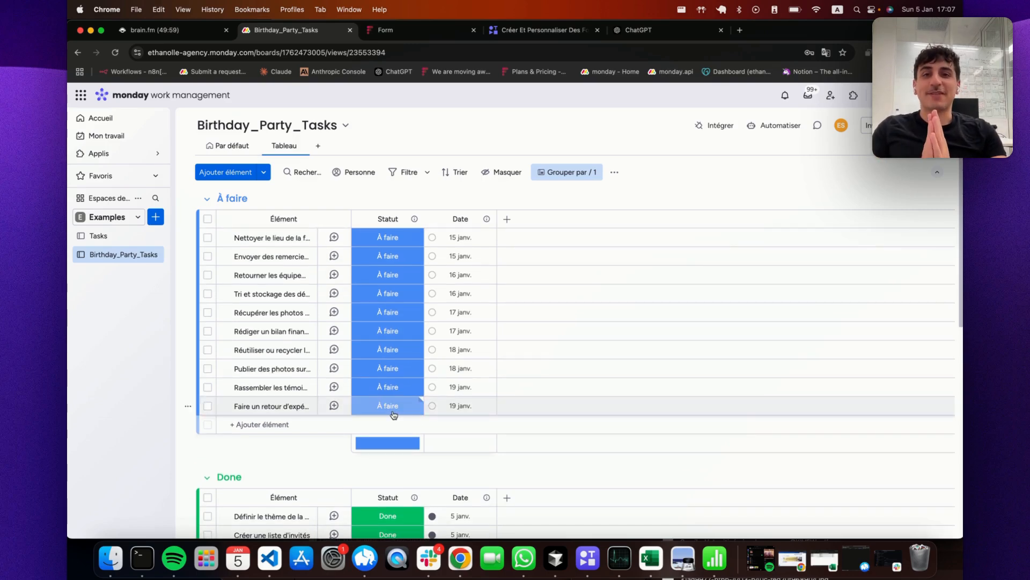